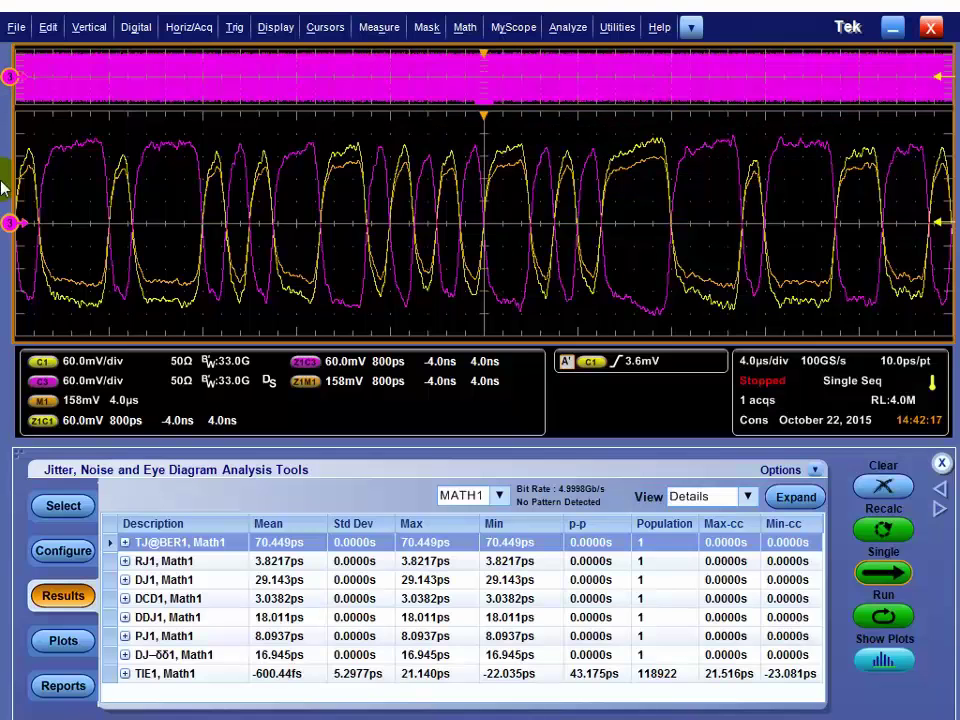
Close the Jitter, Noise and Eye Diagram Analysis panel to enlarge the waveform display
click(943, 462)
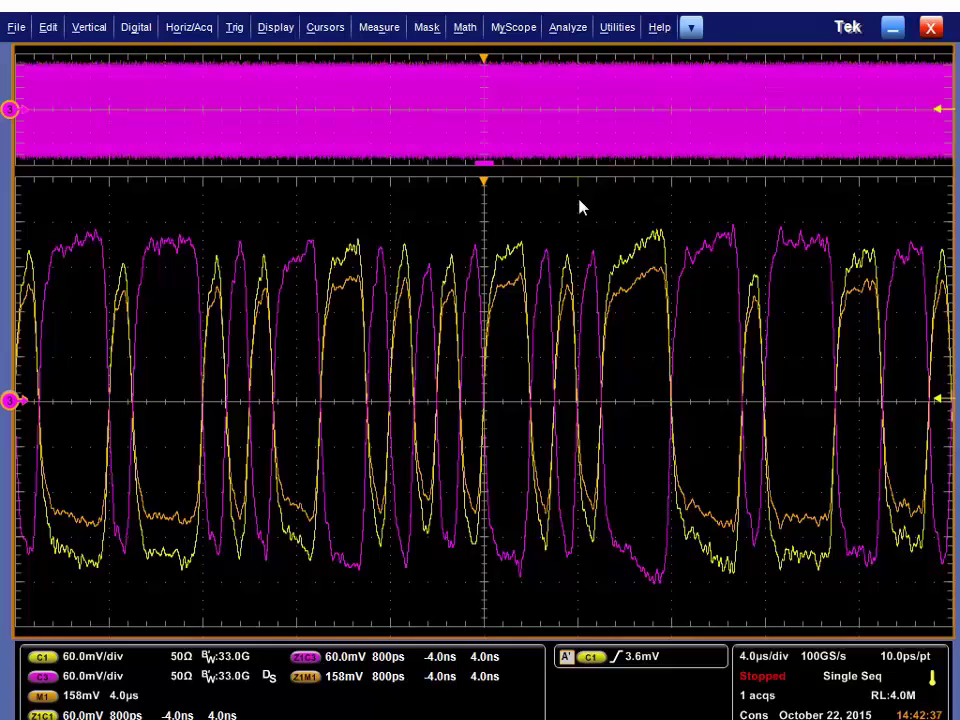
click(421, 72)
Draw and erase a freehand mark on the waveform, then view and dismiss the Math options
drag(680, 259, 706, 256)
key(Escape)
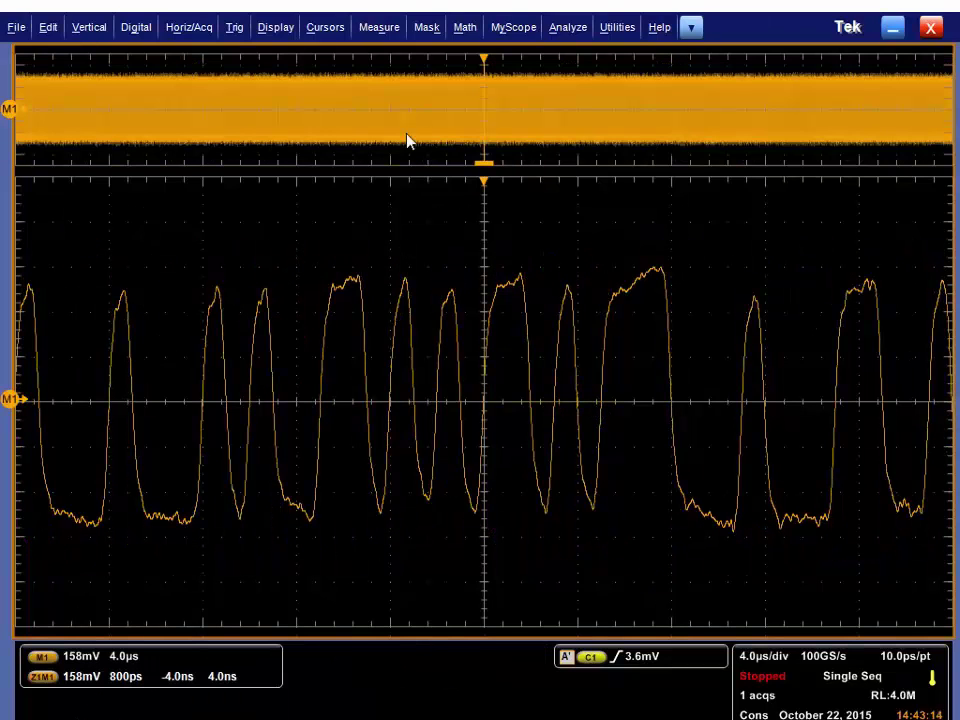
click(465, 29)
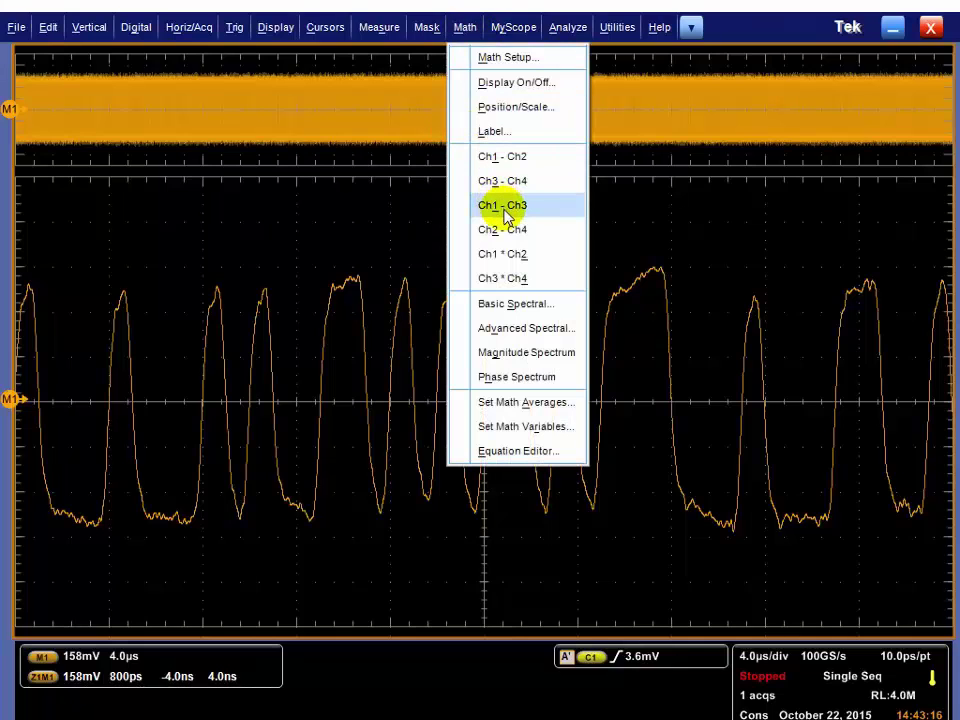
click(333, 234)
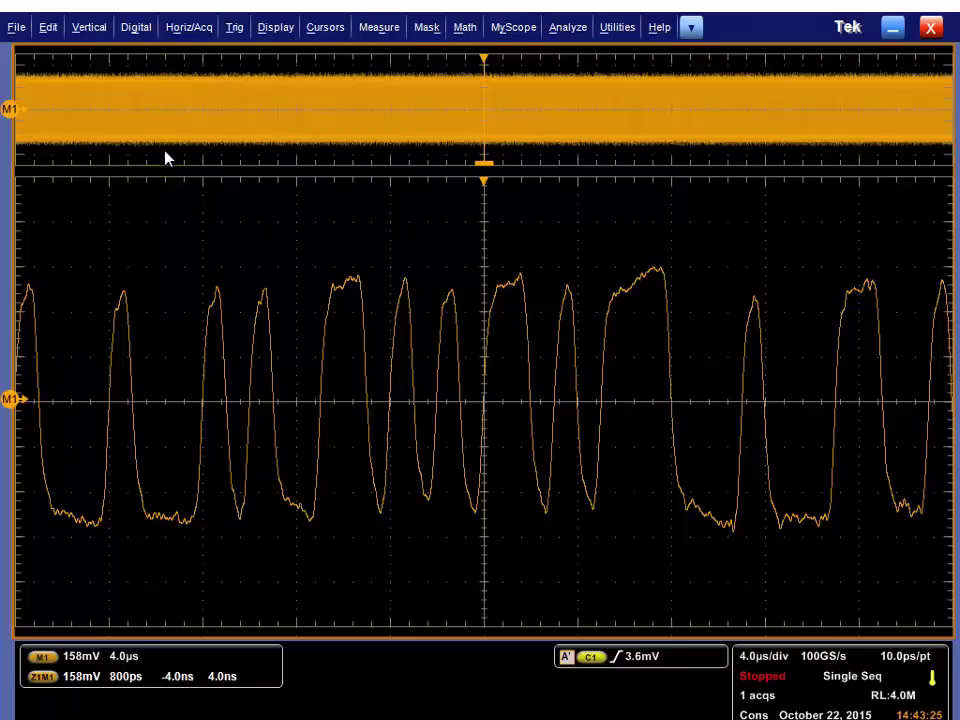
Start Jitter and Eye Analysis (DPOJET) at Select and clear all existing measurements
click(569, 29)
mouse_move(664, 135)
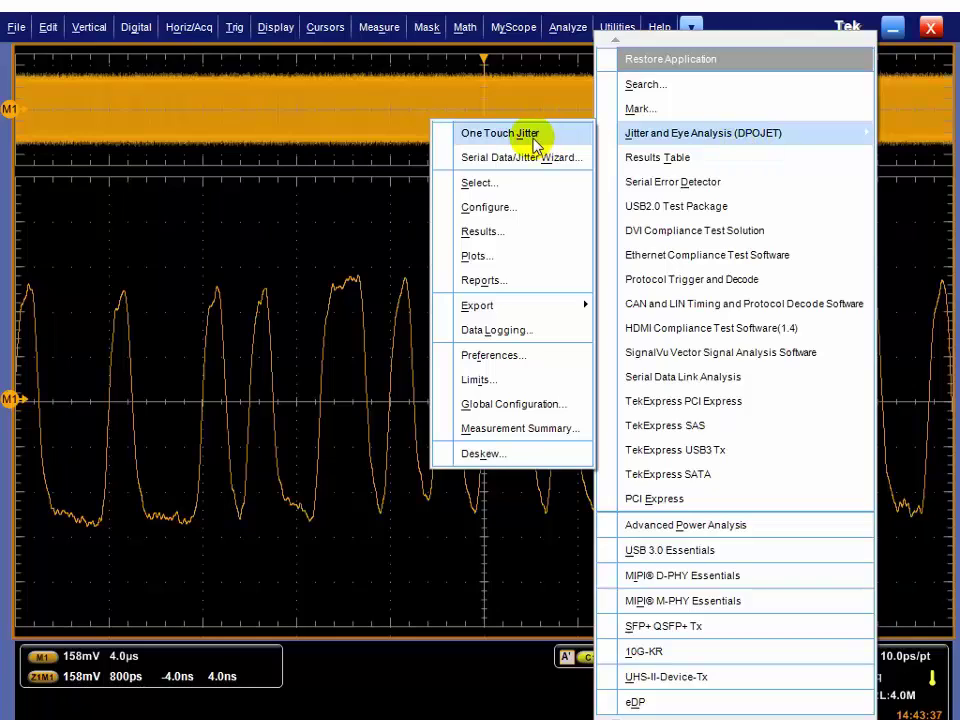
click(508, 189)
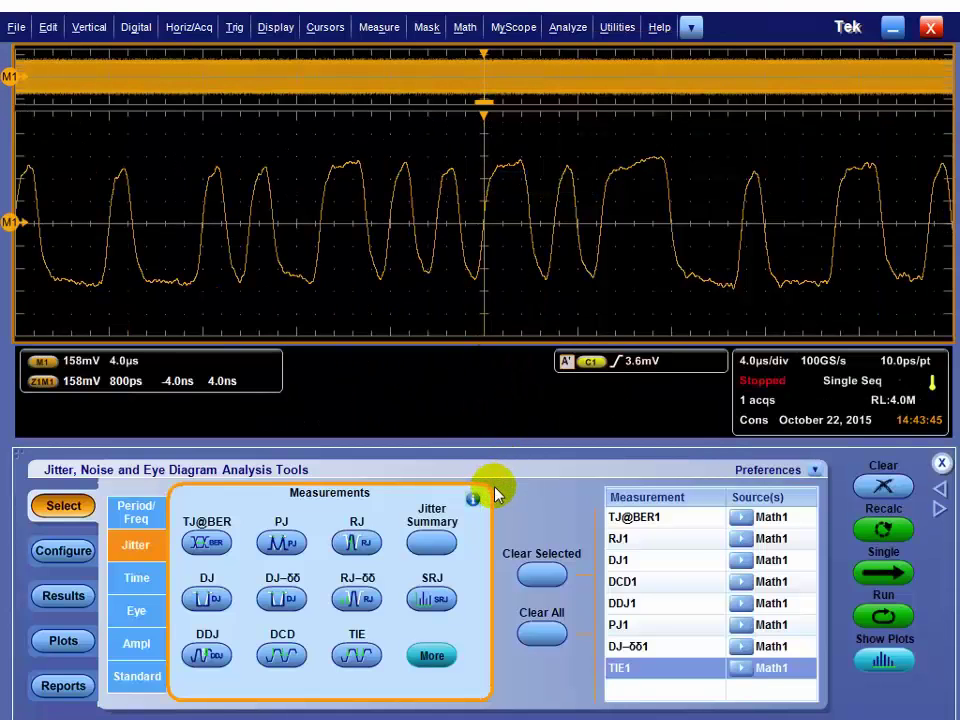
click(547, 633)
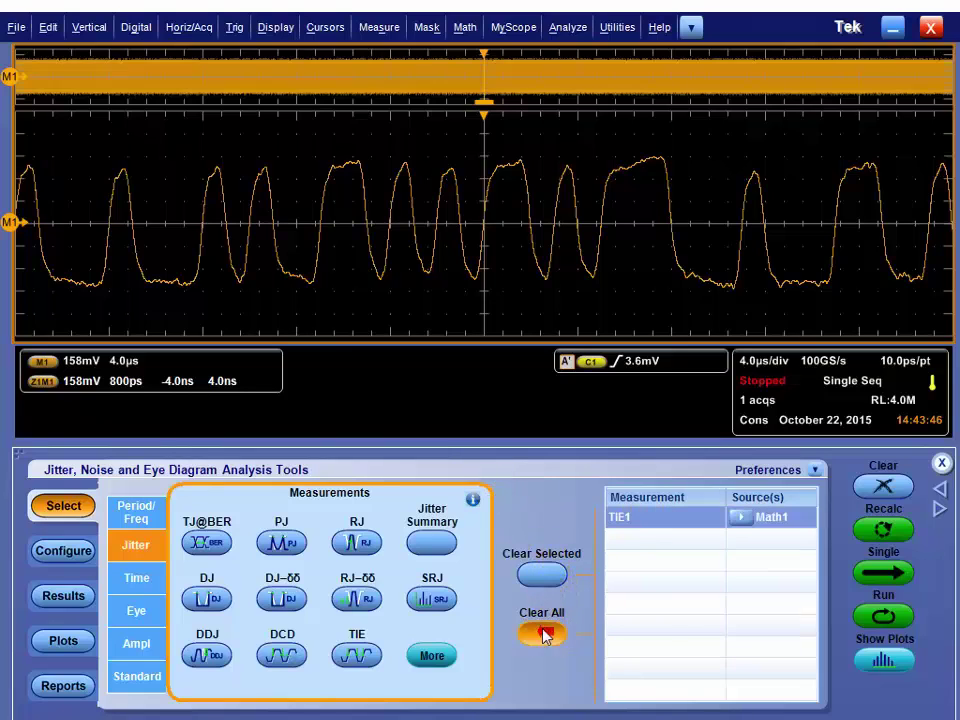
Show the Breakdown of Jitter diagram, move it higher, and switch to Spectral + BUJ
click(474, 501)
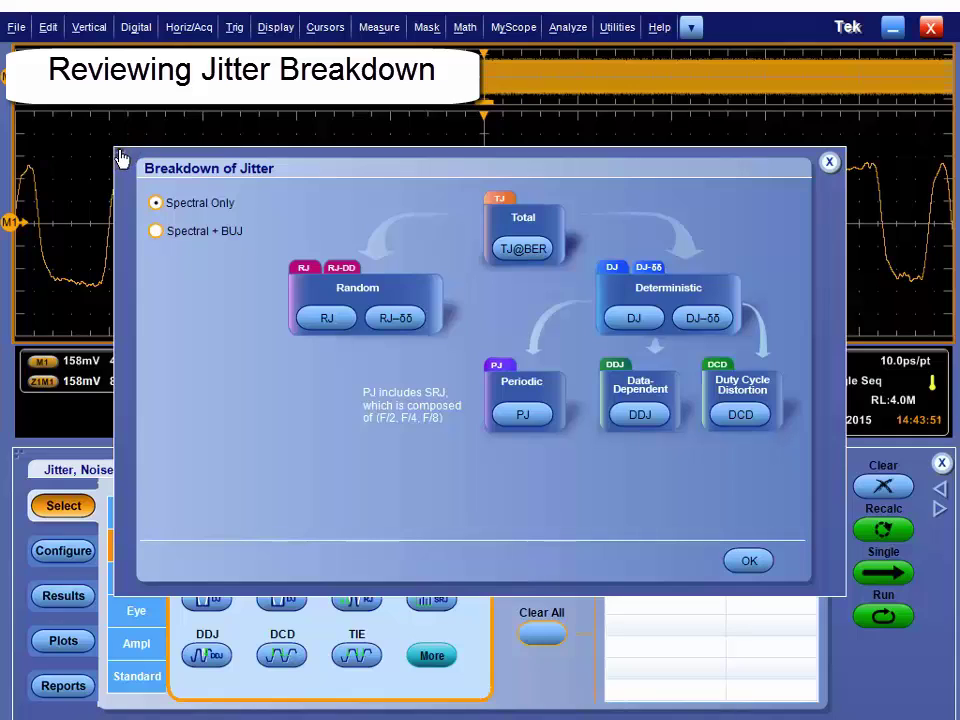
drag(242, 234, 225, 133)
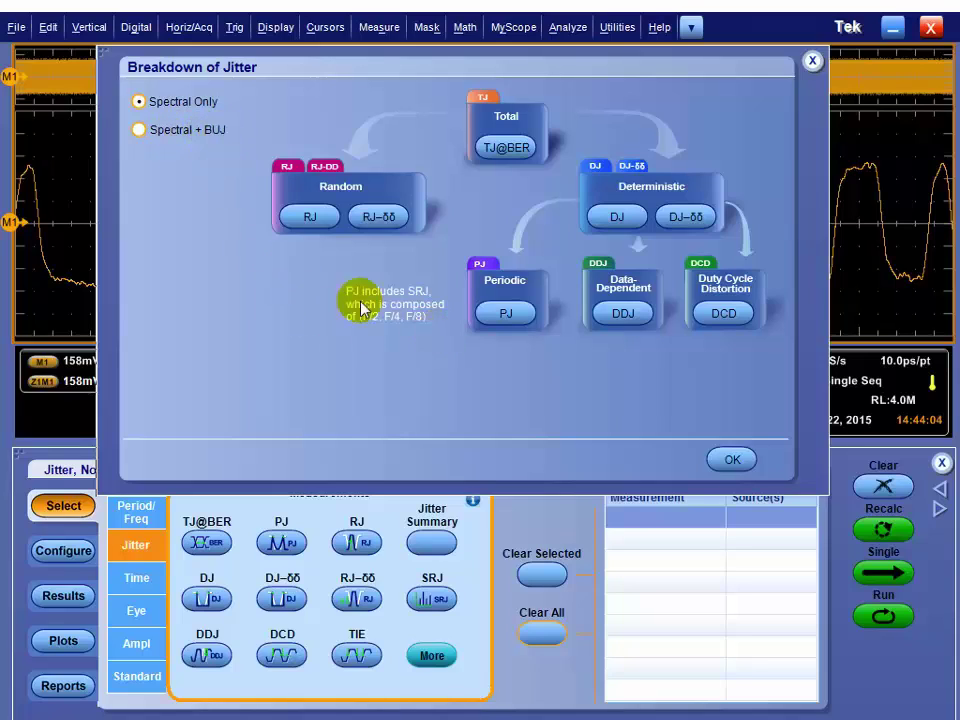
click(139, 129)
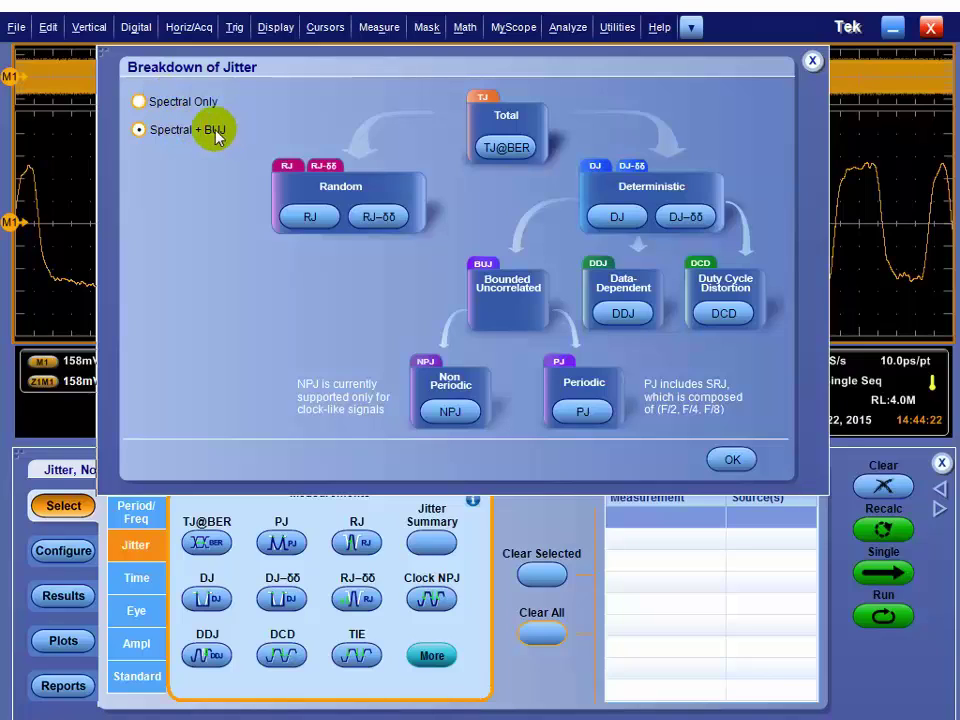
Under Spectral Only, add RJ, DJ, TJ@BER, PJ, DDJ, DCD and DJ-δδ, then close the diagram
click(141, 103)
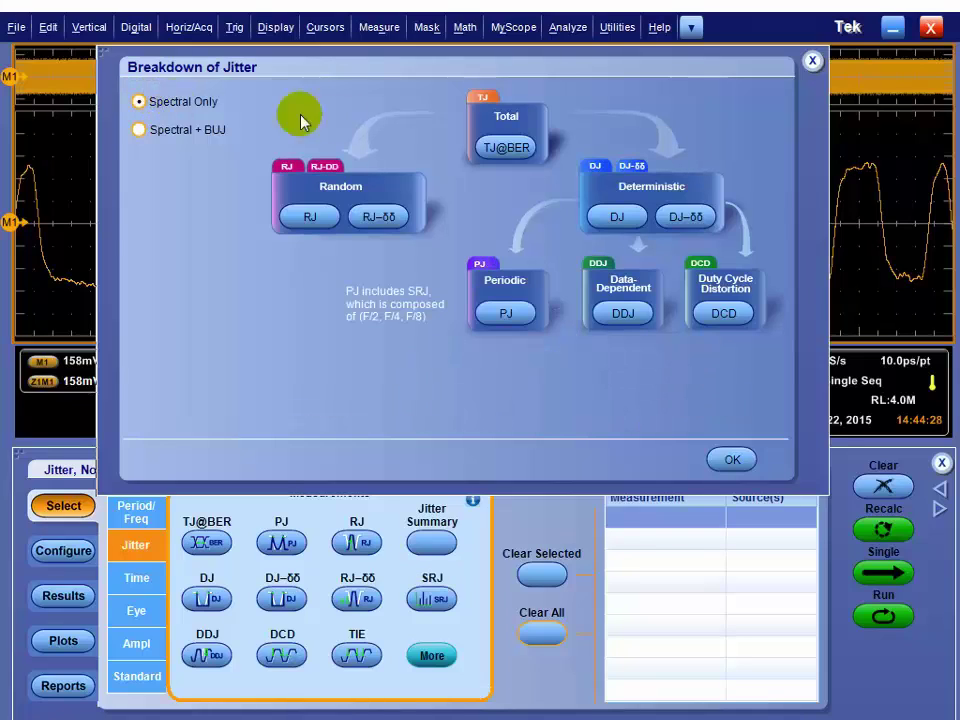
click(311, 217)
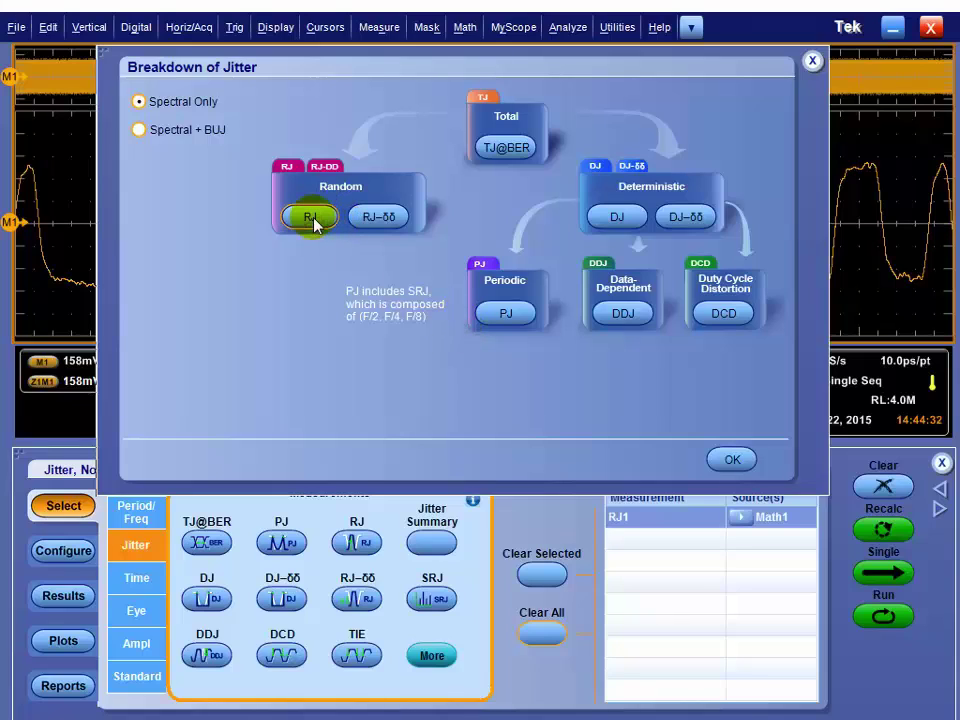
click(616, 218)
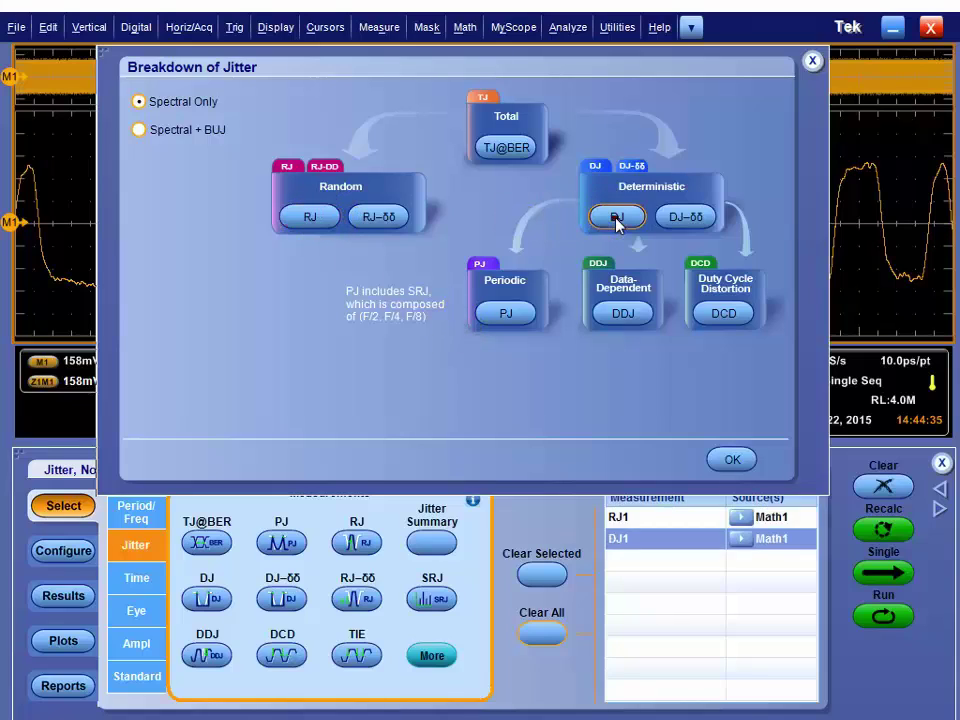
click(507, 148)
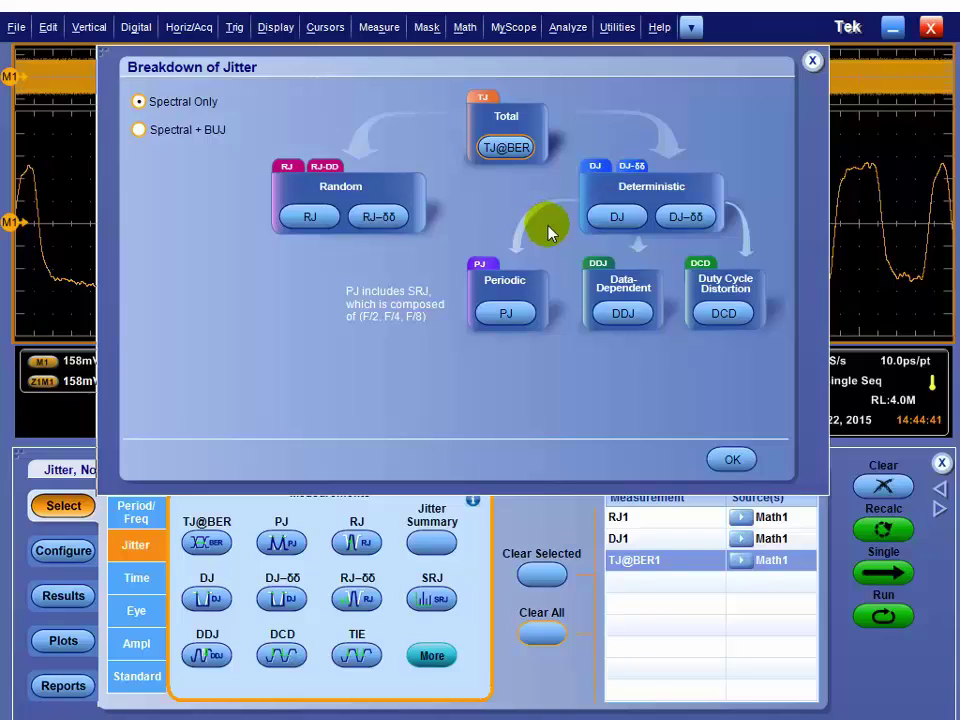
click(506, 326)
click(628, 314)
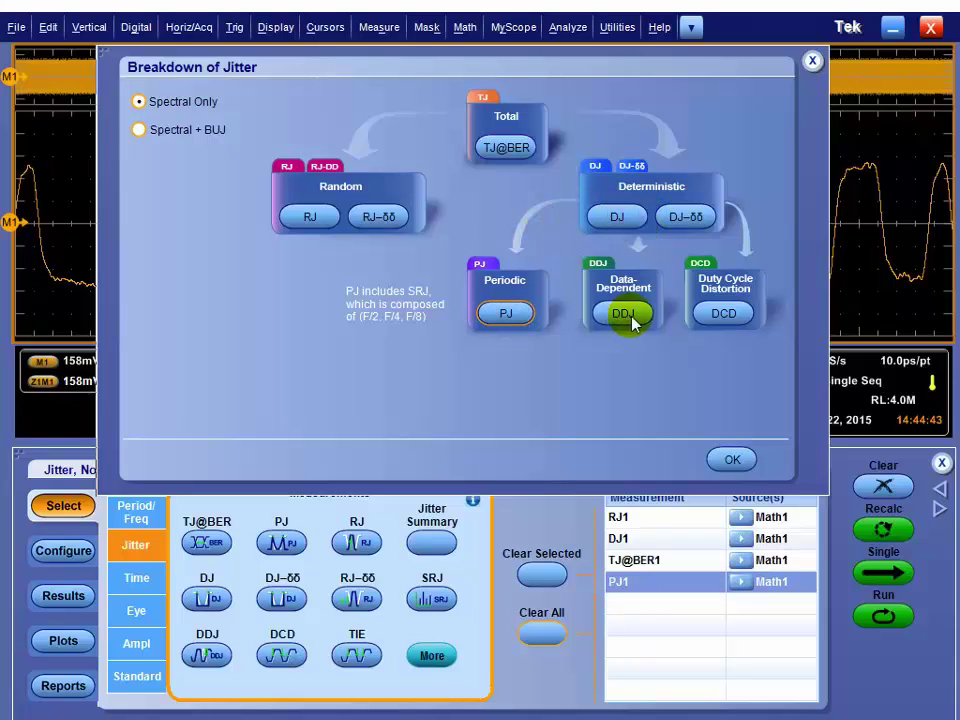
click(725, 315)
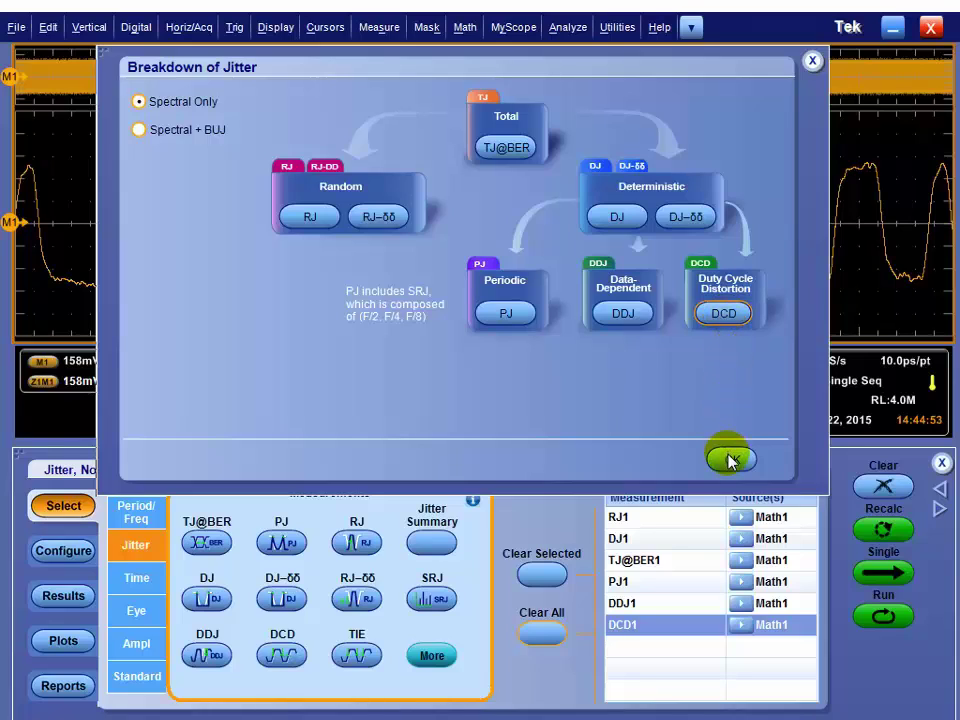
click(692, 224)
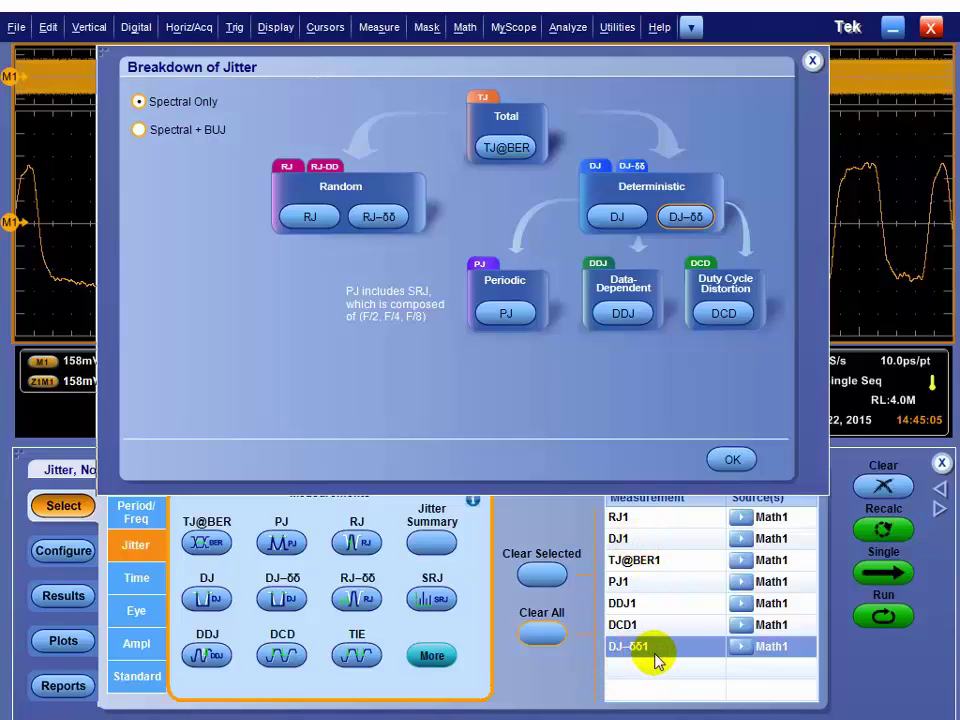
click(733, 461)
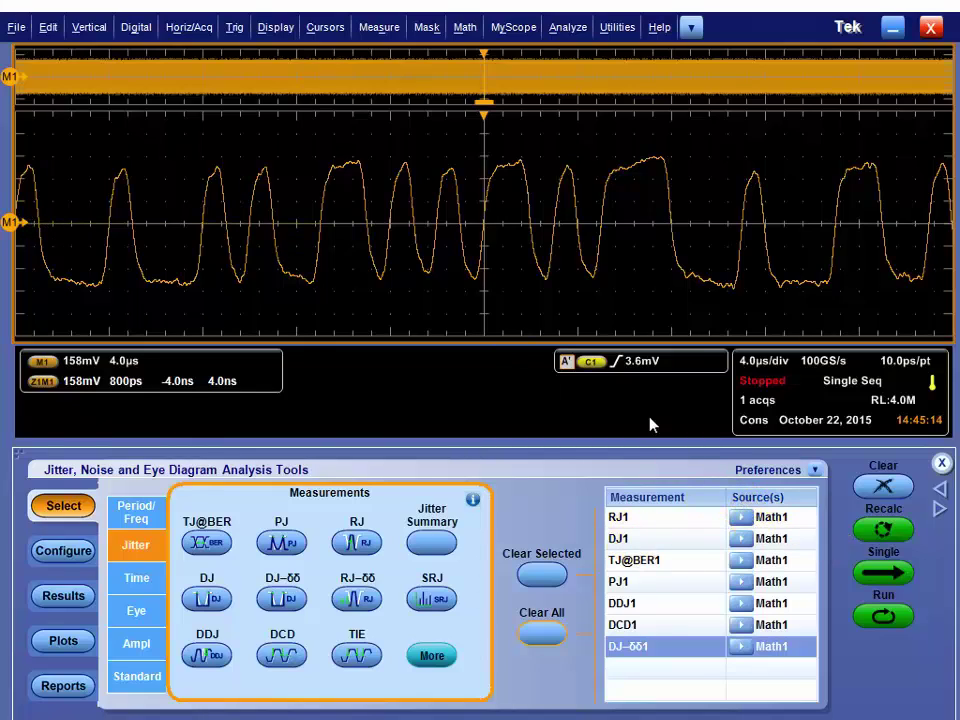
Review RJ1's source configuration without changes, then add a TIE measurement on Math1
click(740, 518)
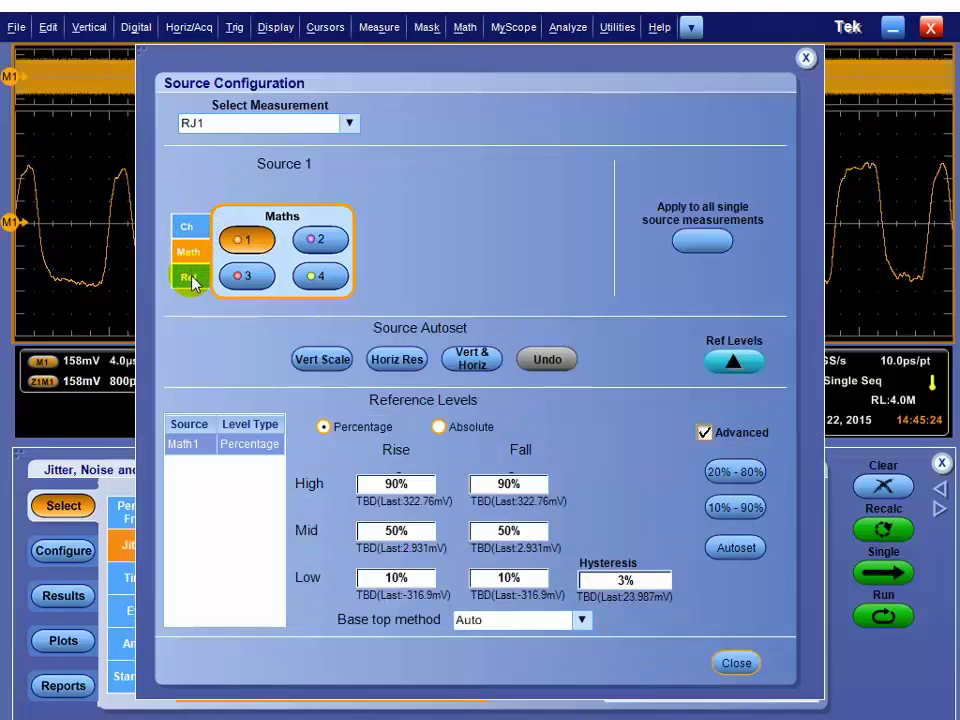
click(737, 665)
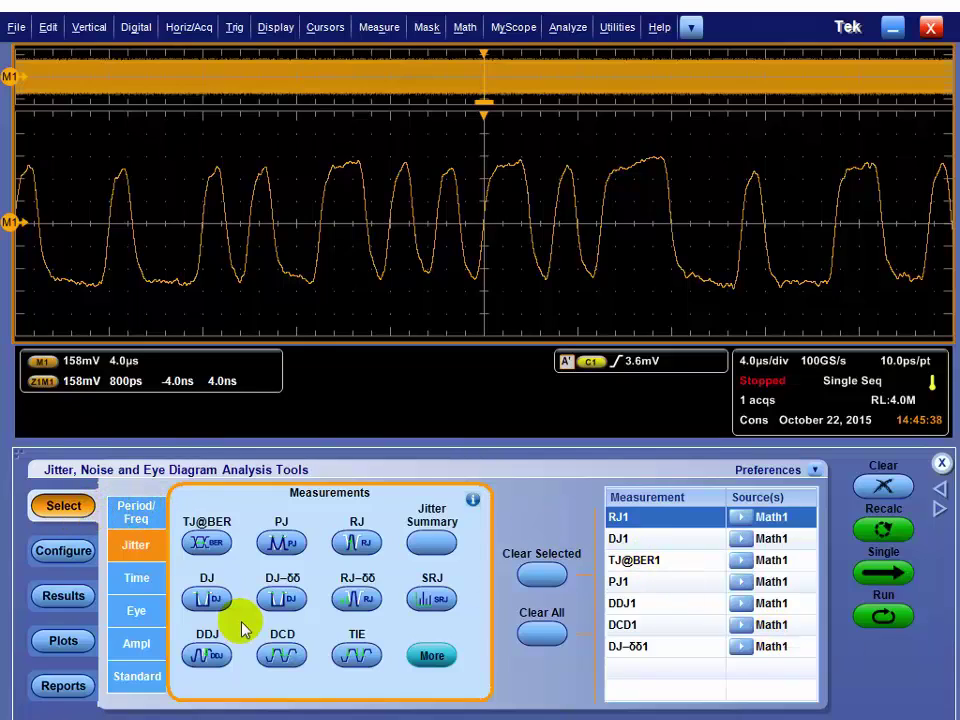
click(352, 660)
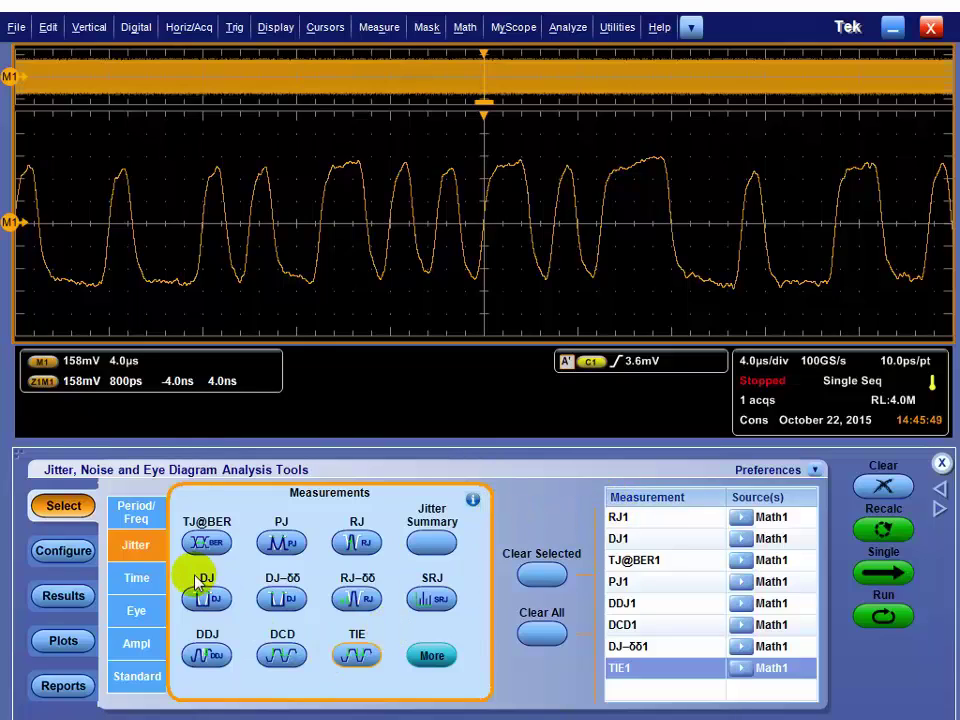
click(60, 563)
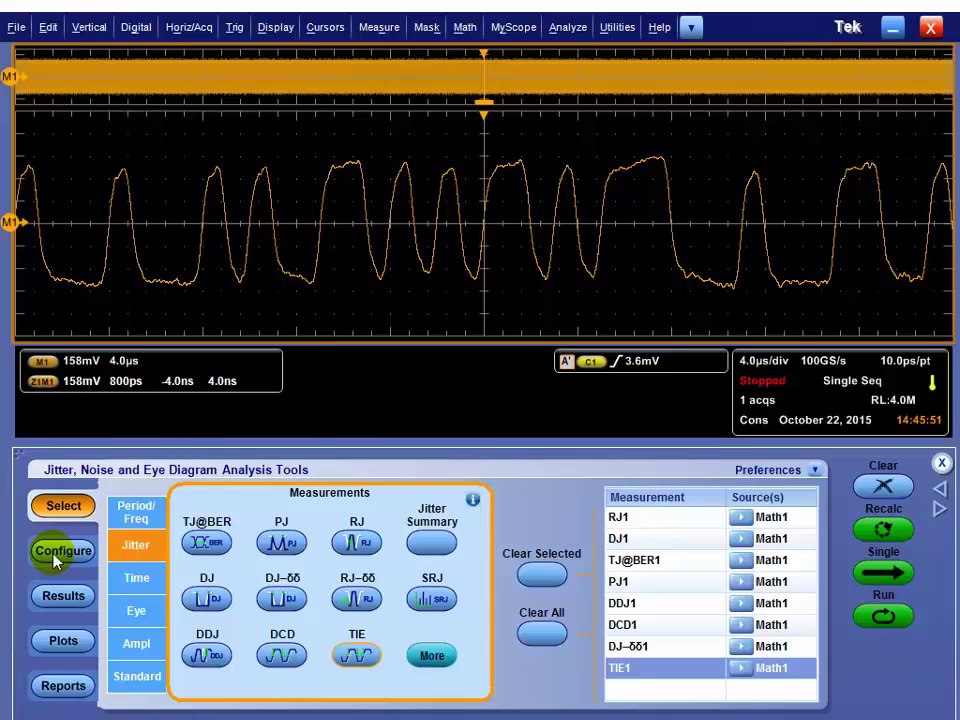
Set the Edges signal type to Data and display the Clock Recovery settings
click(57, 563)
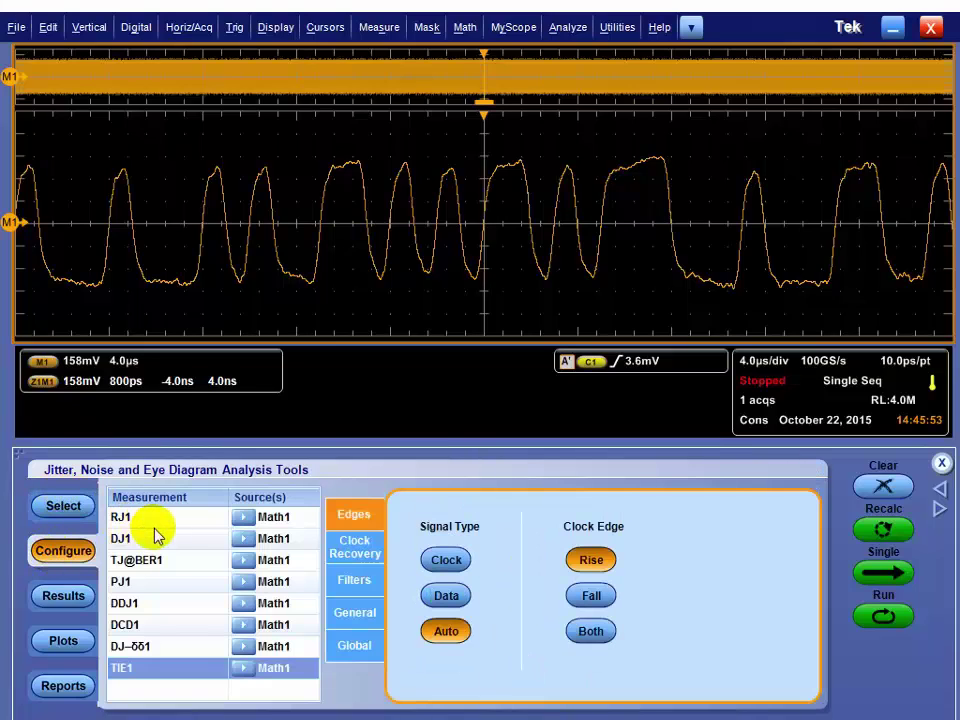
click(368, 512)
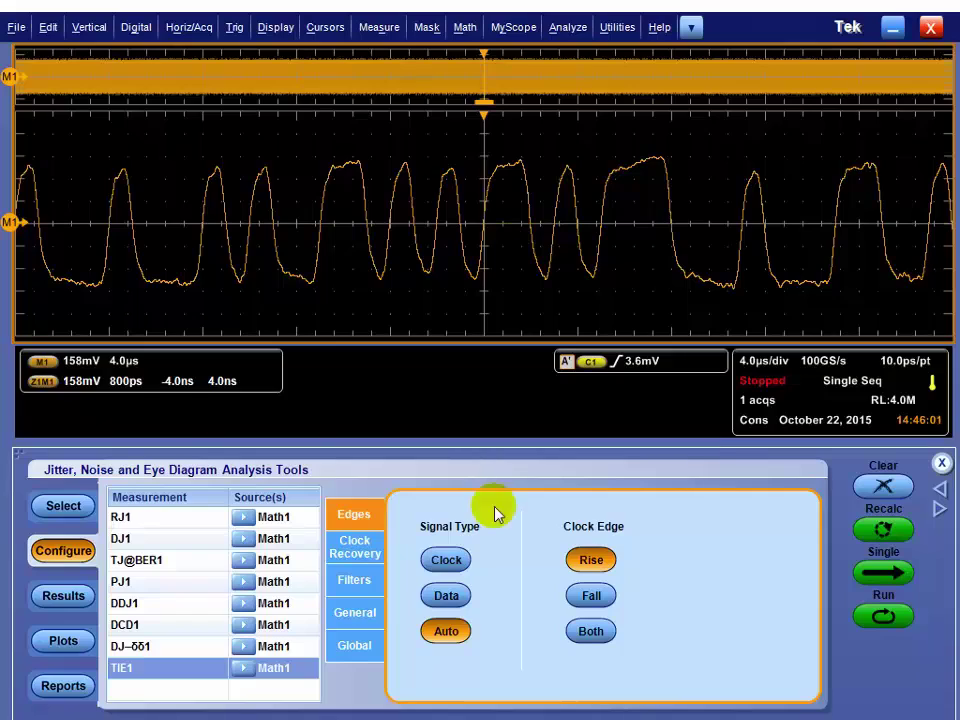
click(449, 583)
click(447, 598)
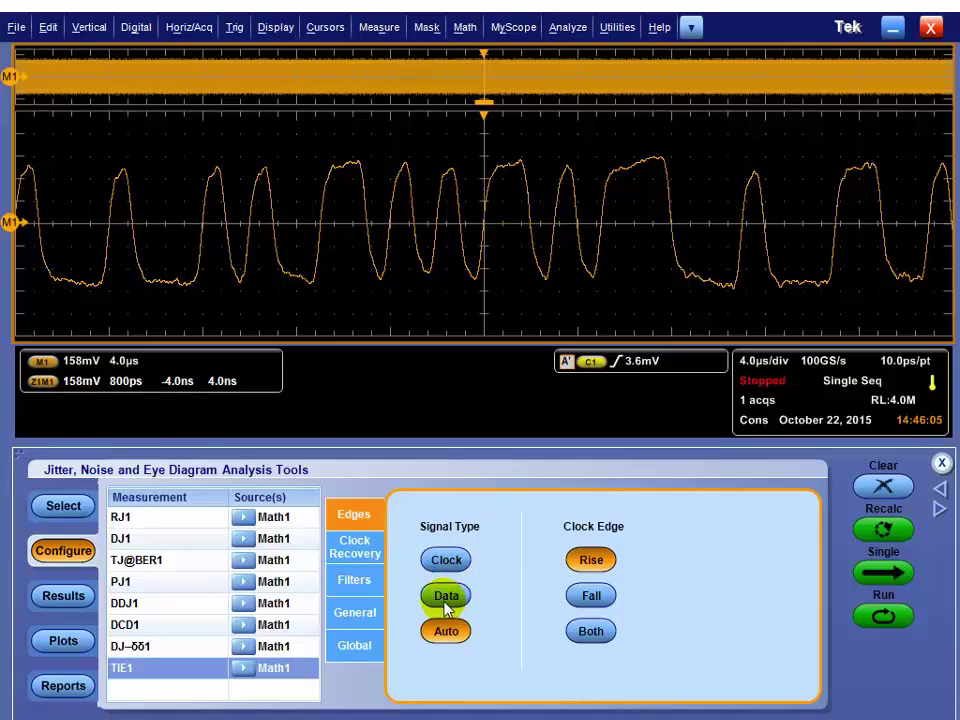
click(362, 553)
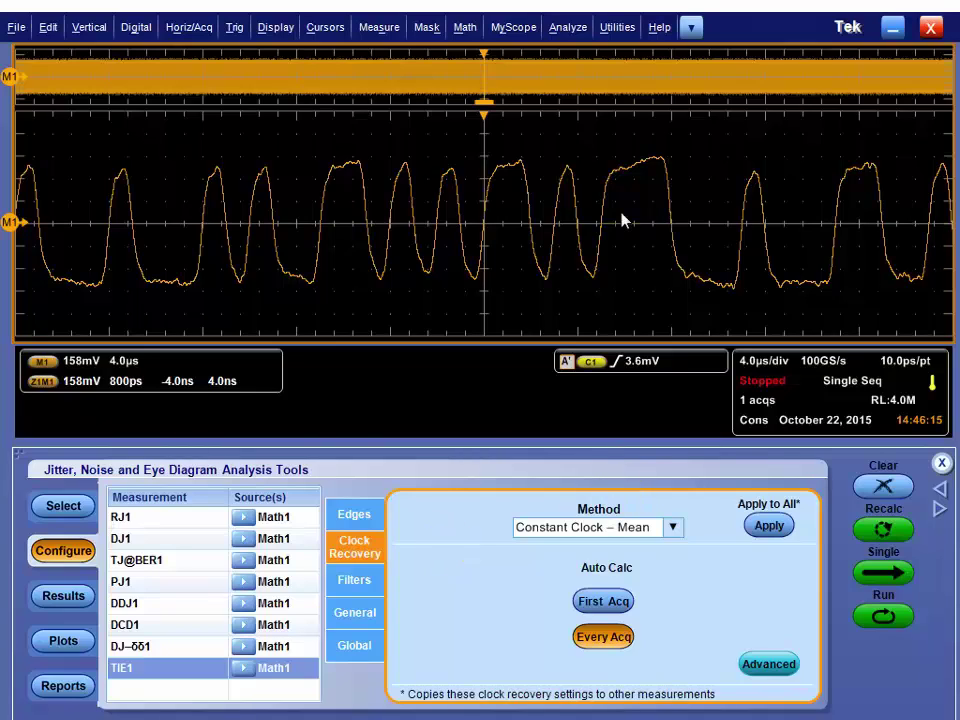
Set clock recovery to PLL – Standard BW with USB 3.0 : 5.0G and apply it to all measurements
click(673, 531)
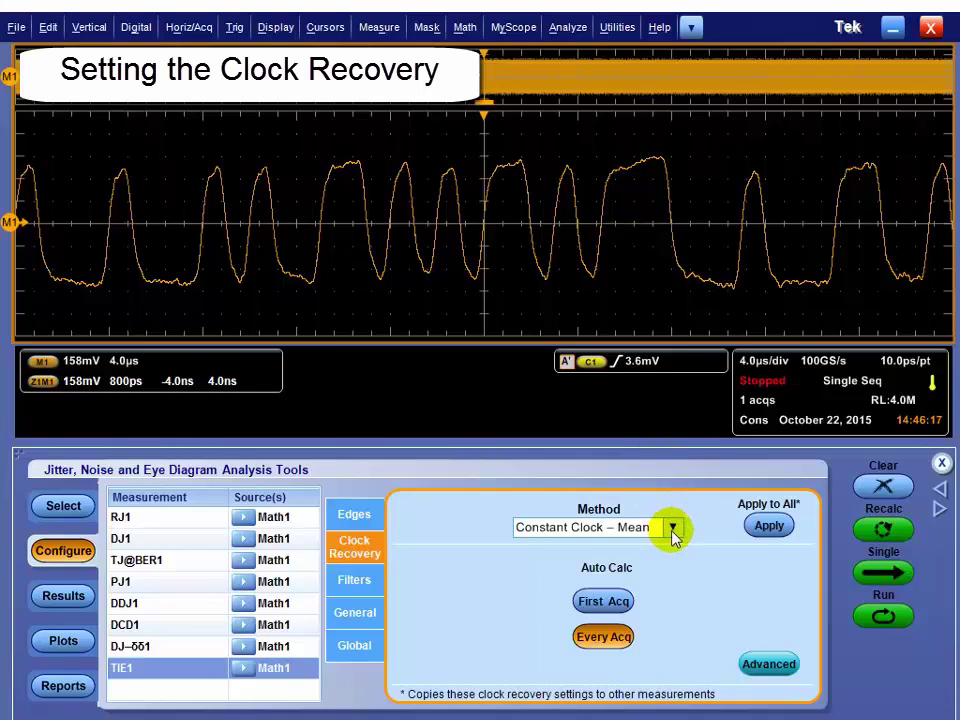
click(672, 531)
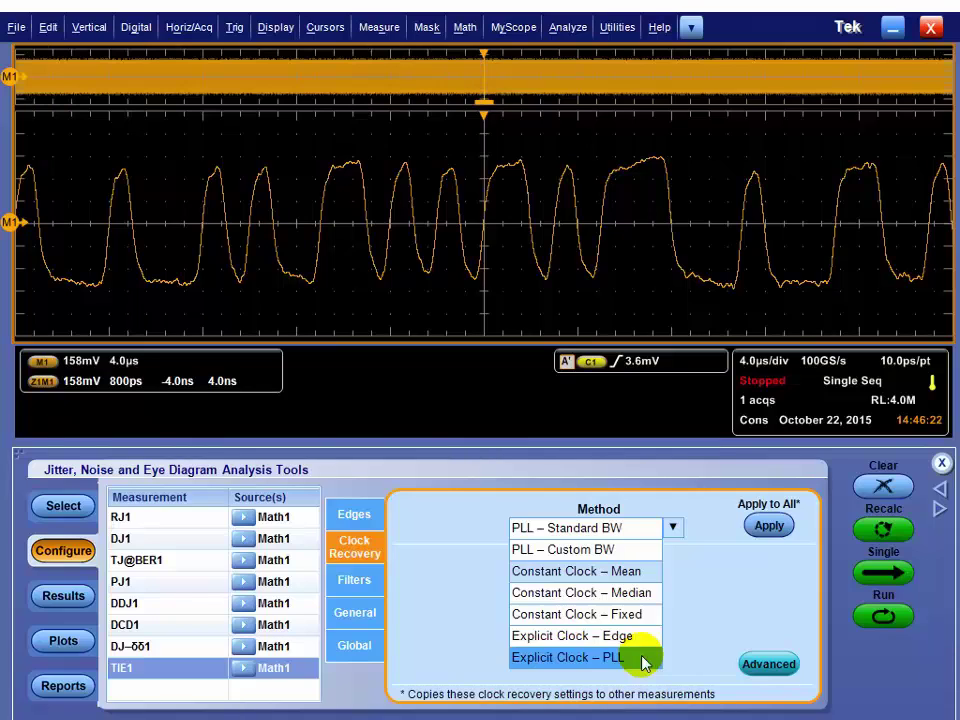
click(619, 537)
click(581, 649)
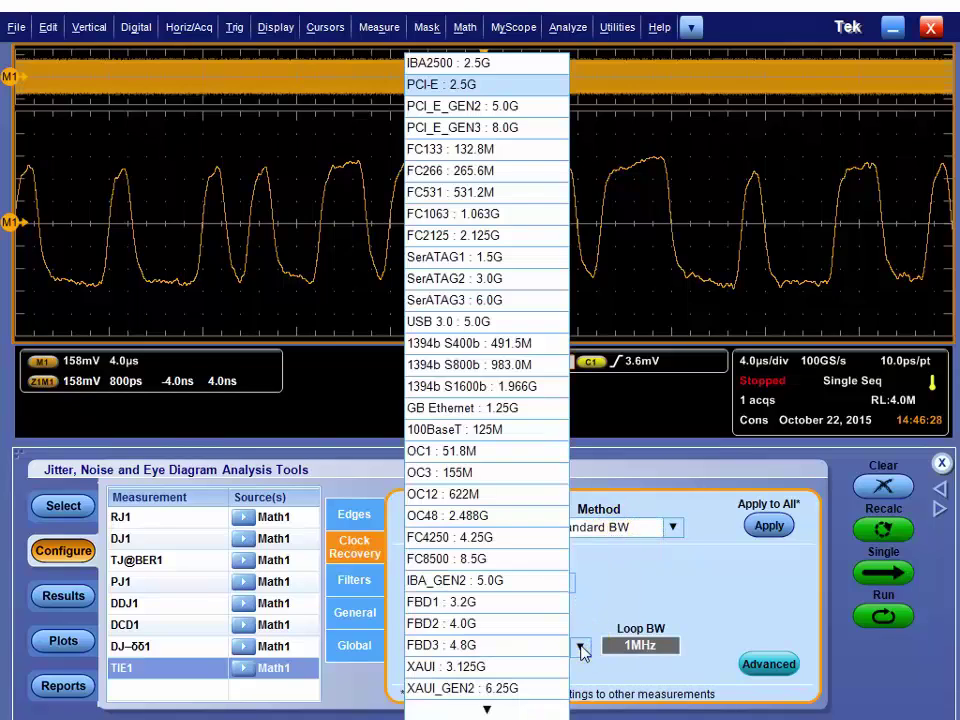
click(434, 326)
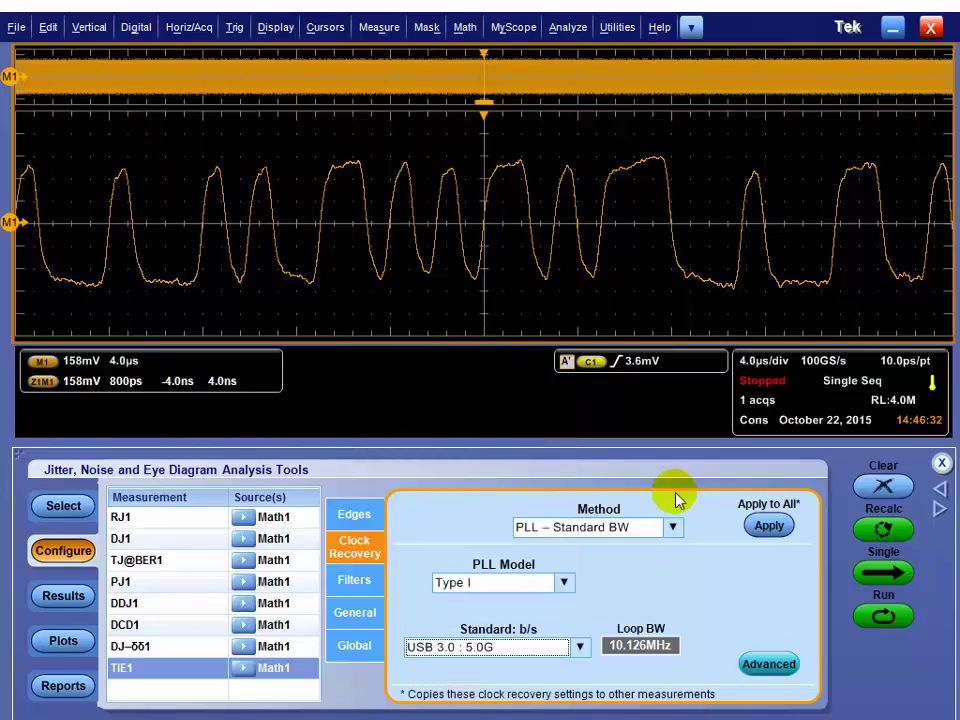
click(770, 527)
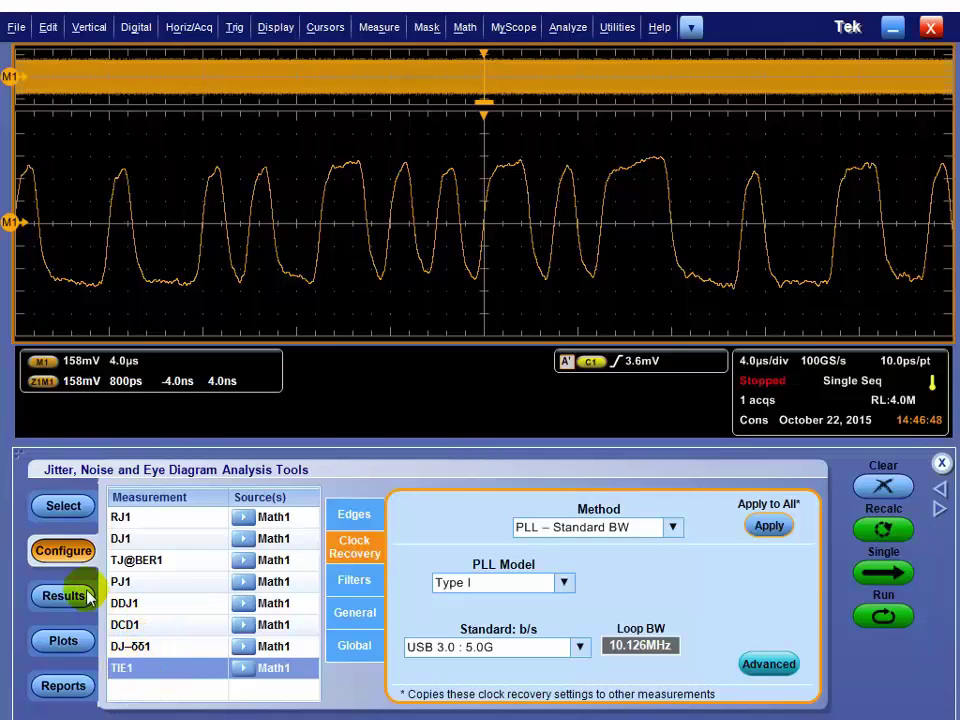
Add TIE2 on Math1 and set its clock recovery method to Constant Clock – Mean
click(66, 507)
click(355, 656)
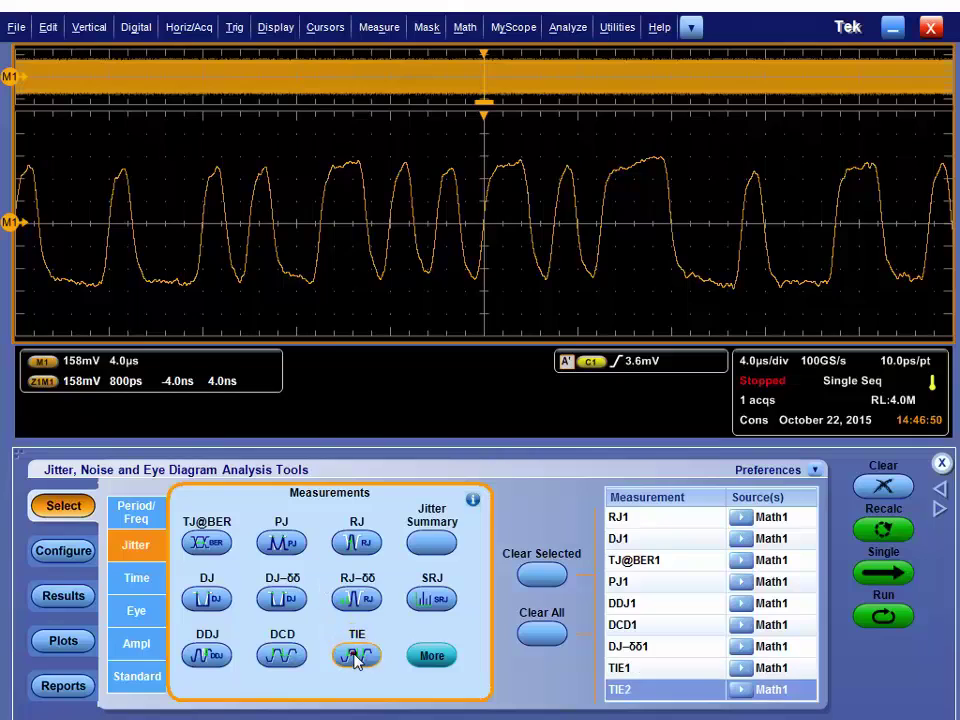
click(66, 552)
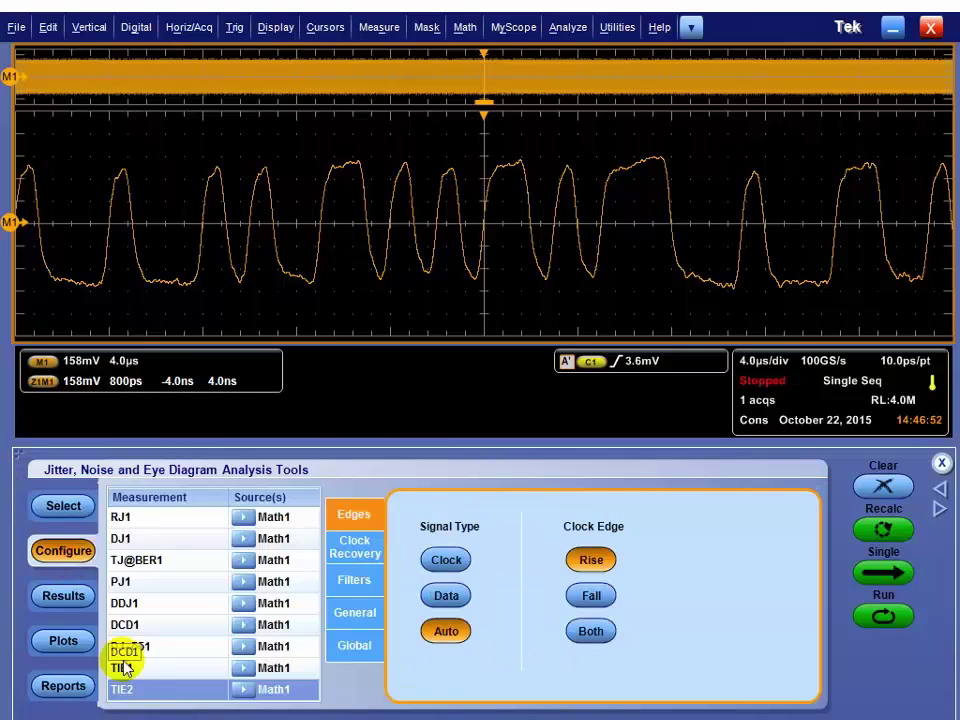
click(365, 550)
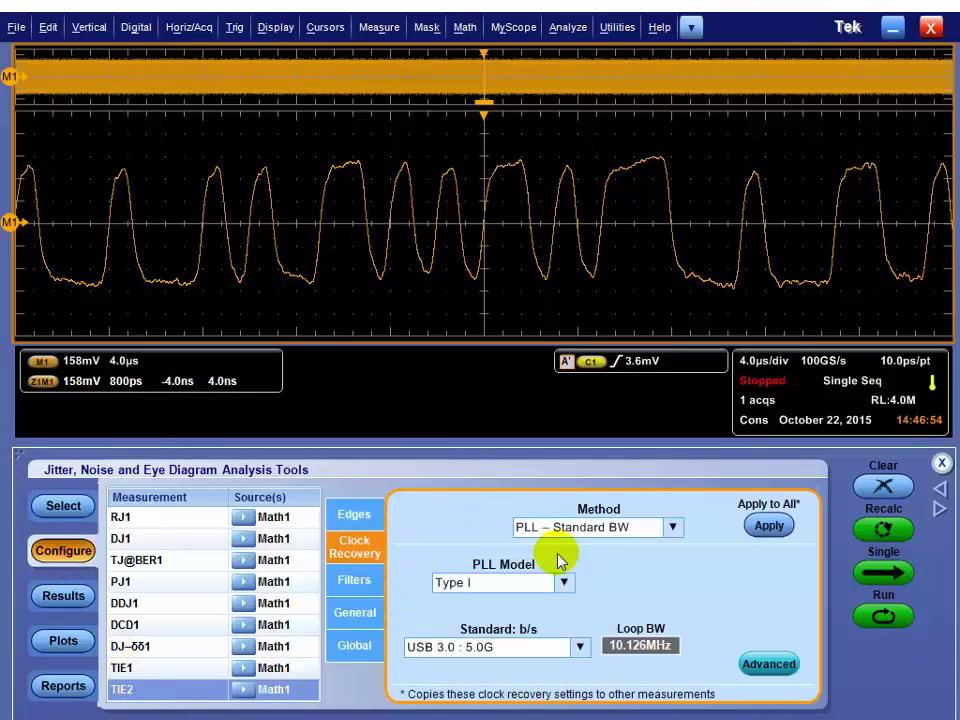
click(619, 530)
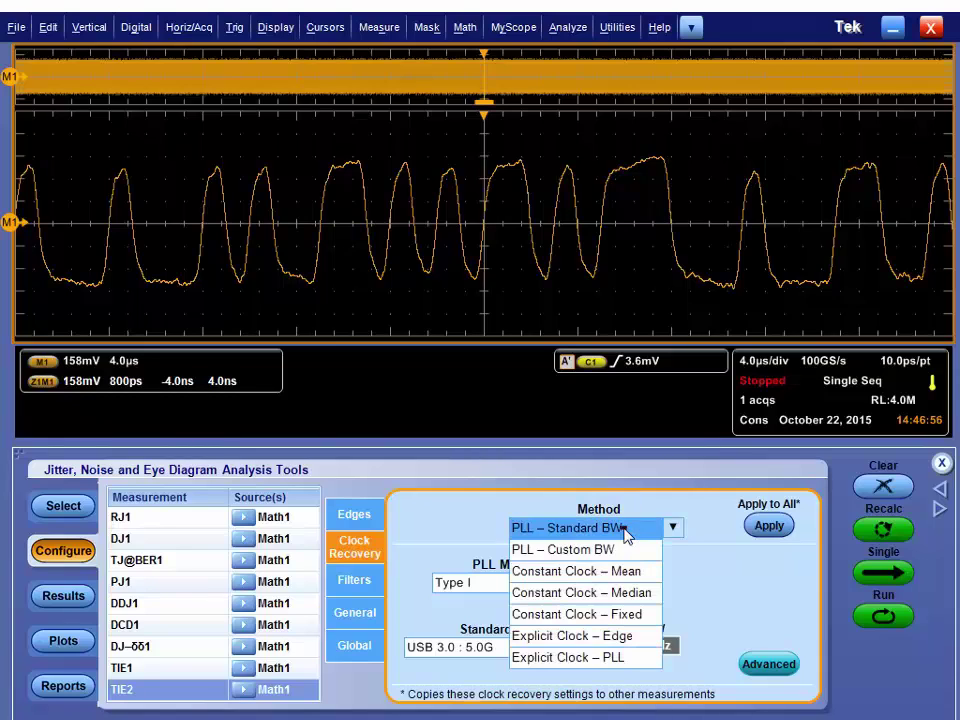
click(626, 574)
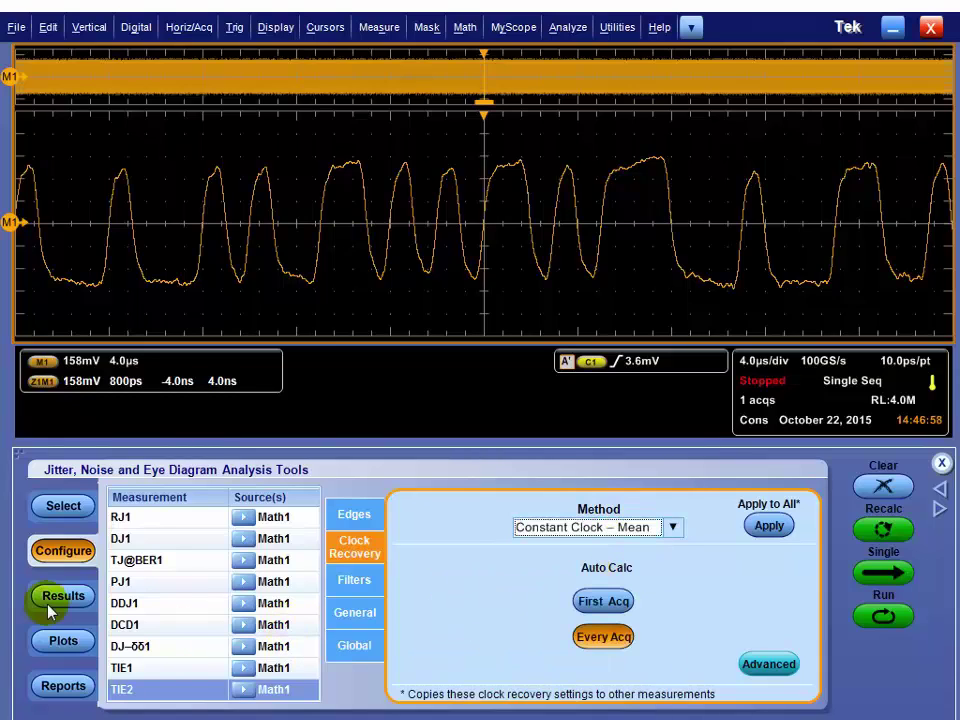
click(64, 642)
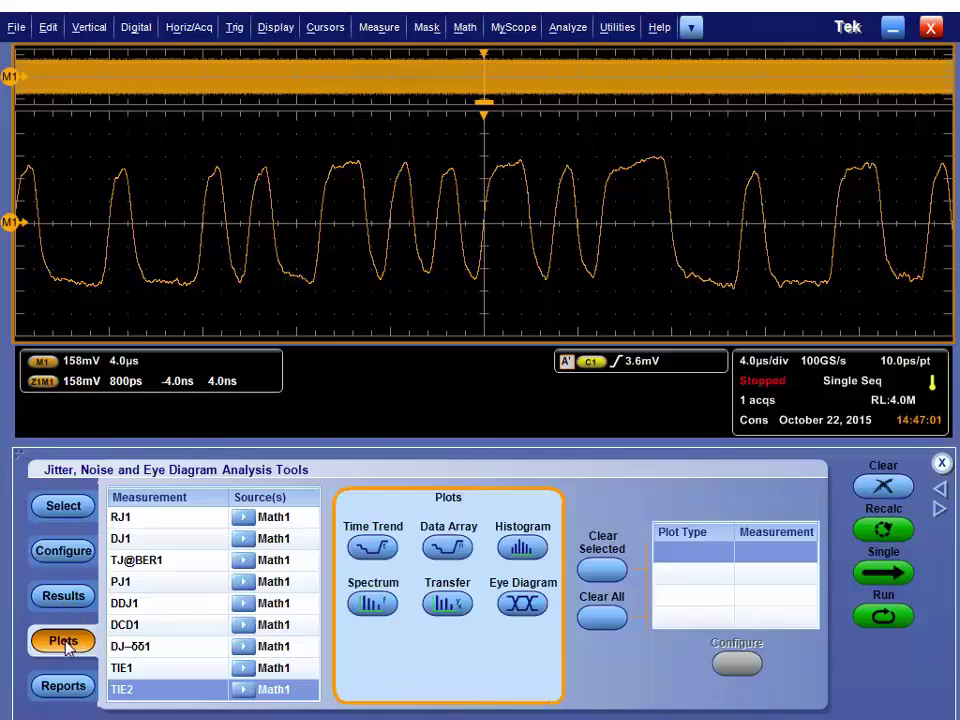
Add Eye Diagram, Bathtub and Composite Jitter Histogram plots for TJ@BER1, and a Spectrum plot for TIE1
click(132, 560)
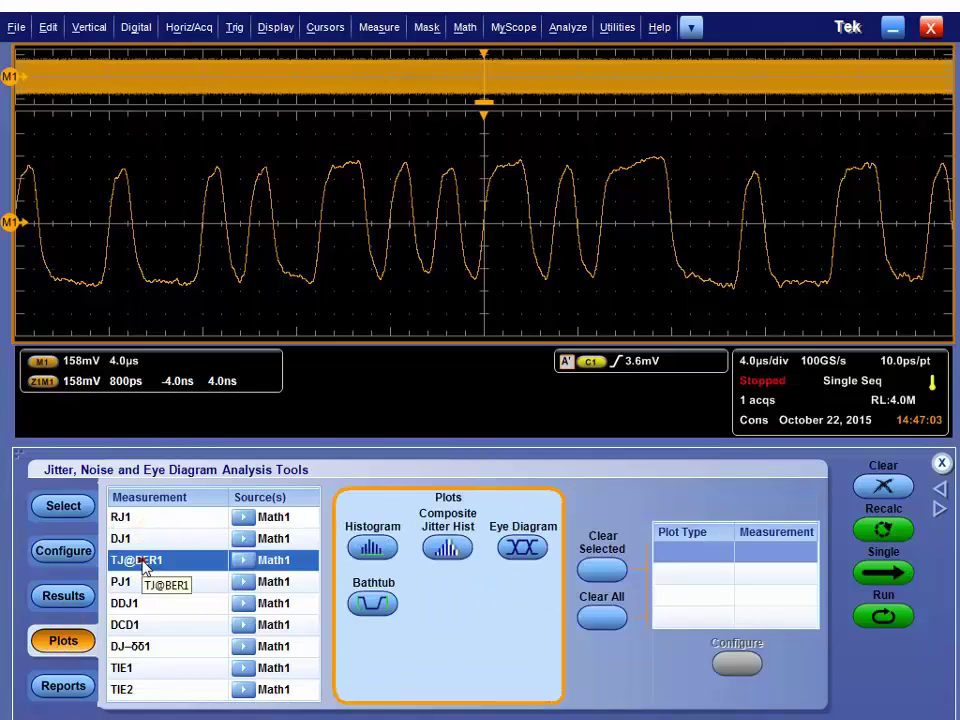
click(522, 547)
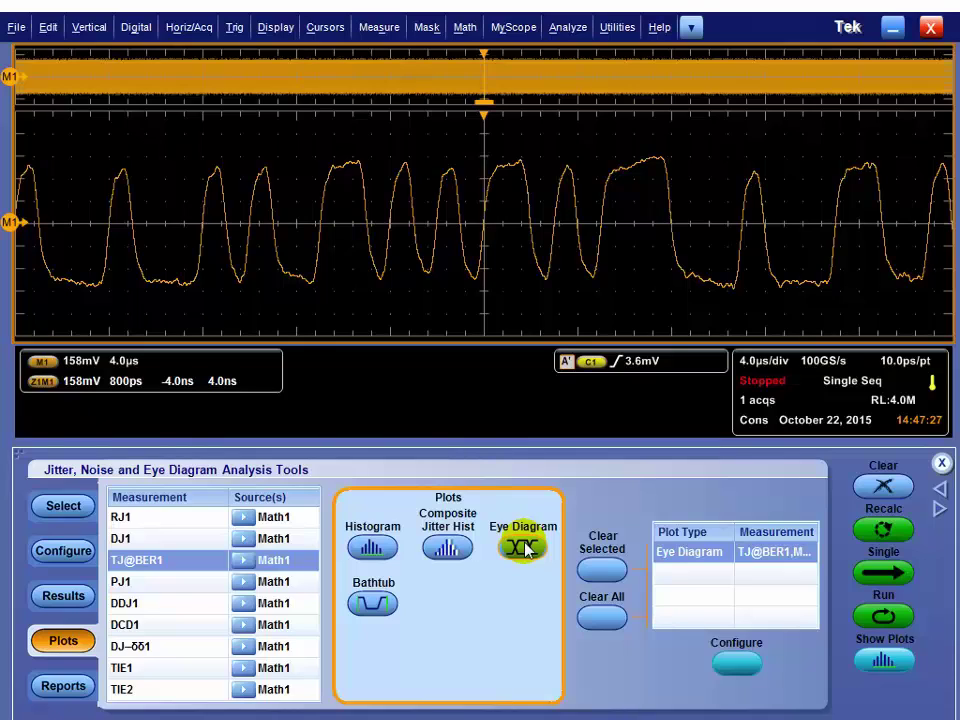
click(378, 603)
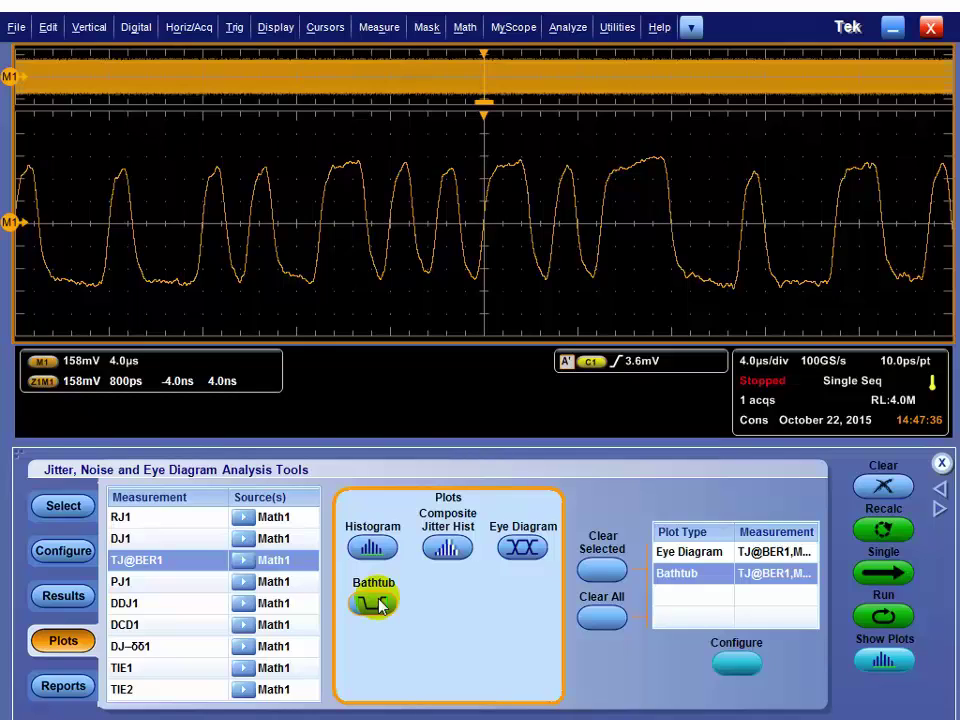
click(446, 548)
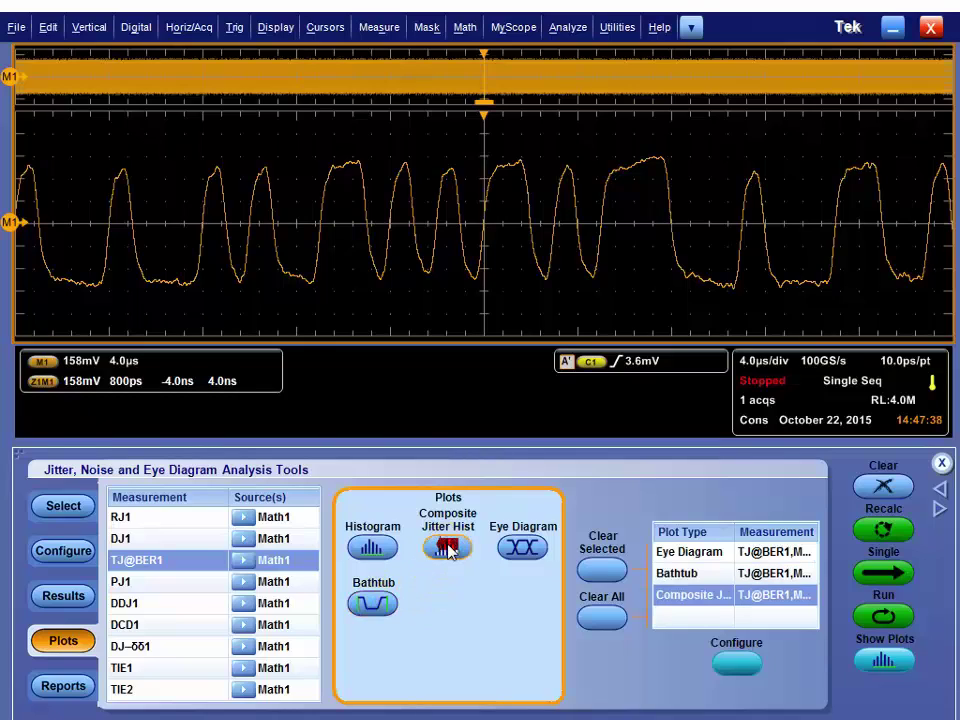
click(177, 672)
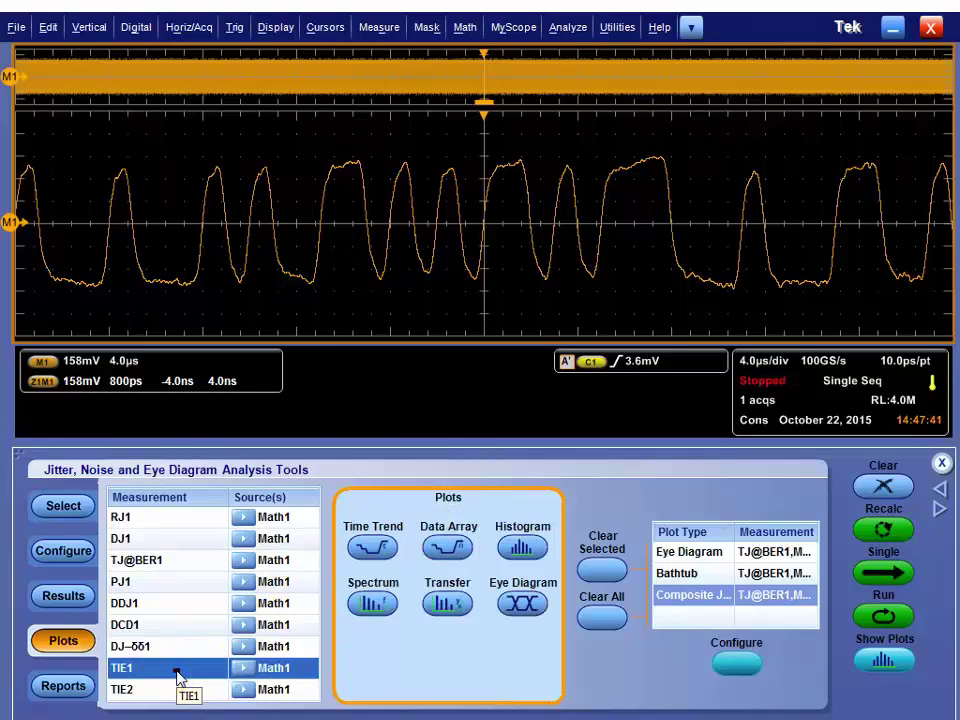
click(374, 603)
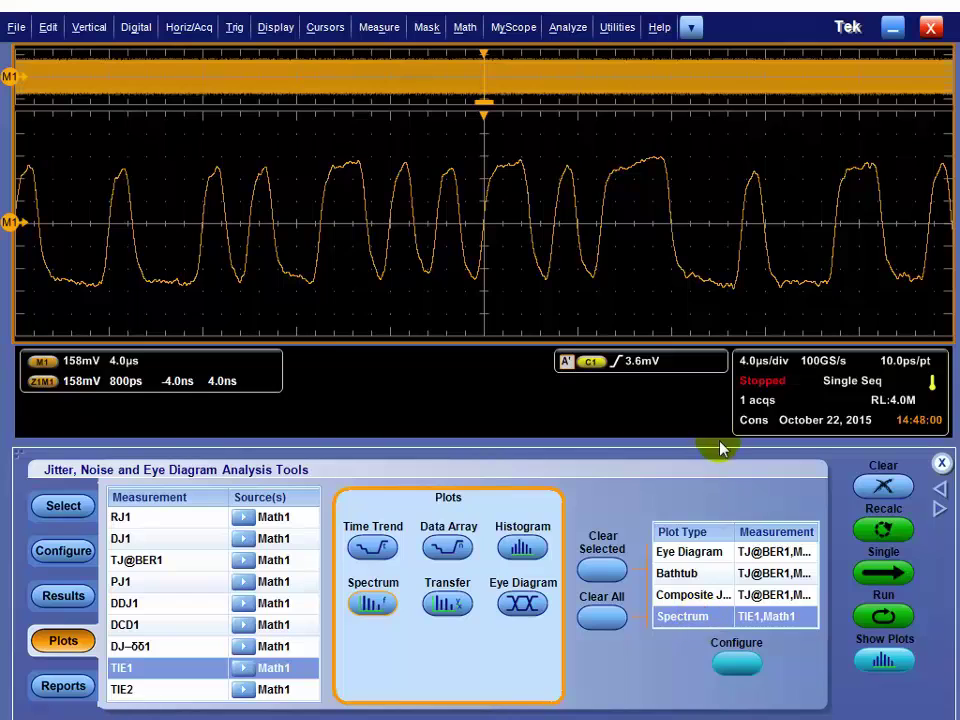
Recalculate, clear the old results, and run one Single acquisition, giving TJ@BER1 of 61.595ps
click(880, 530)
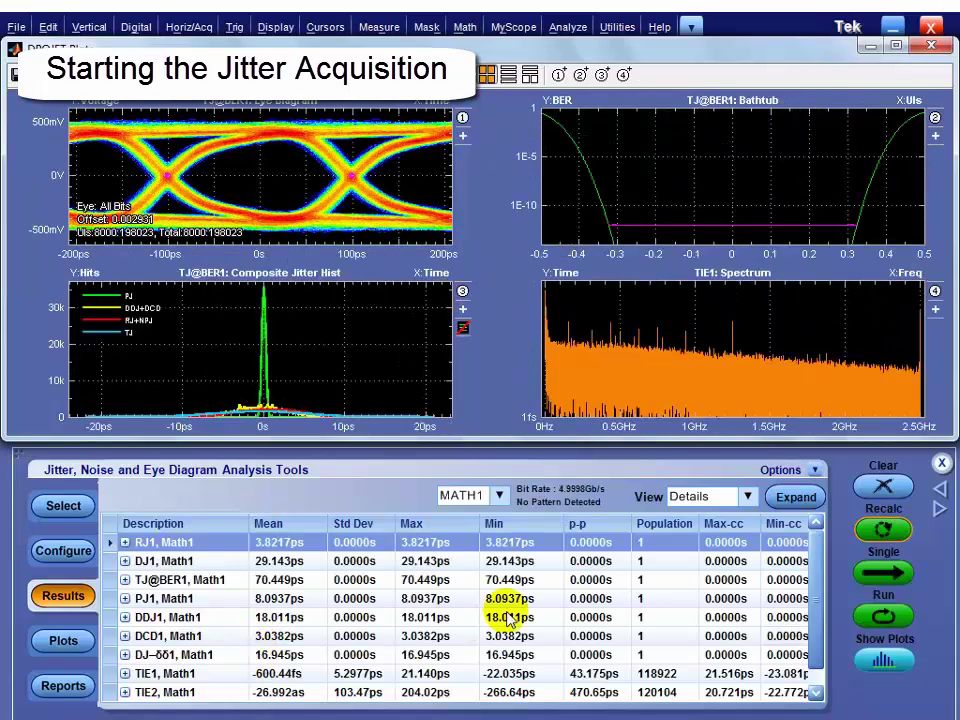
click(883, 486)
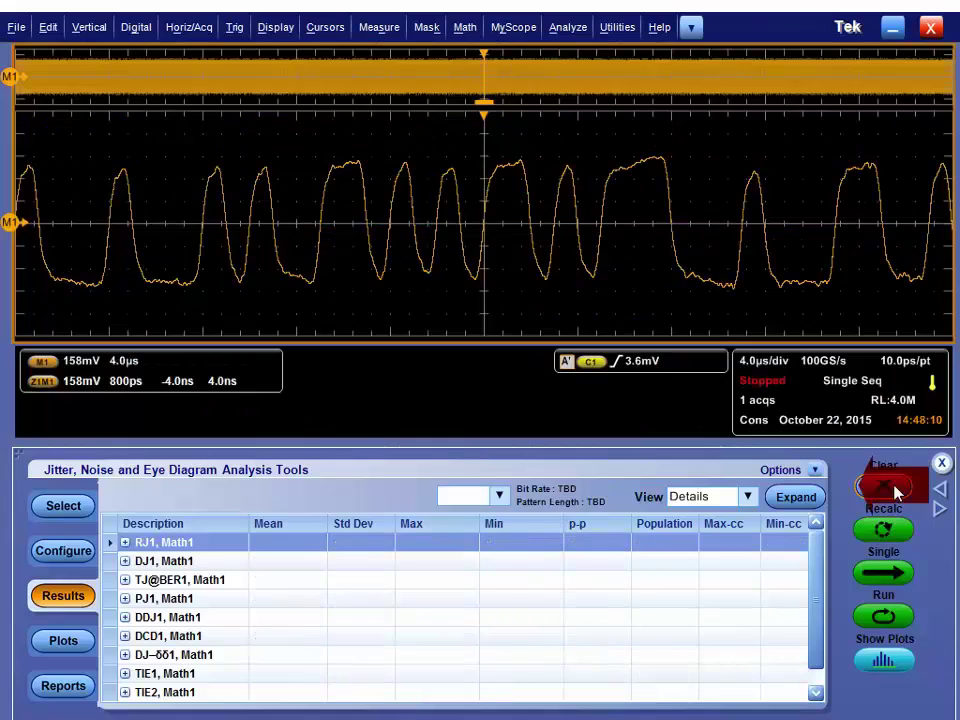
click(888, 577)
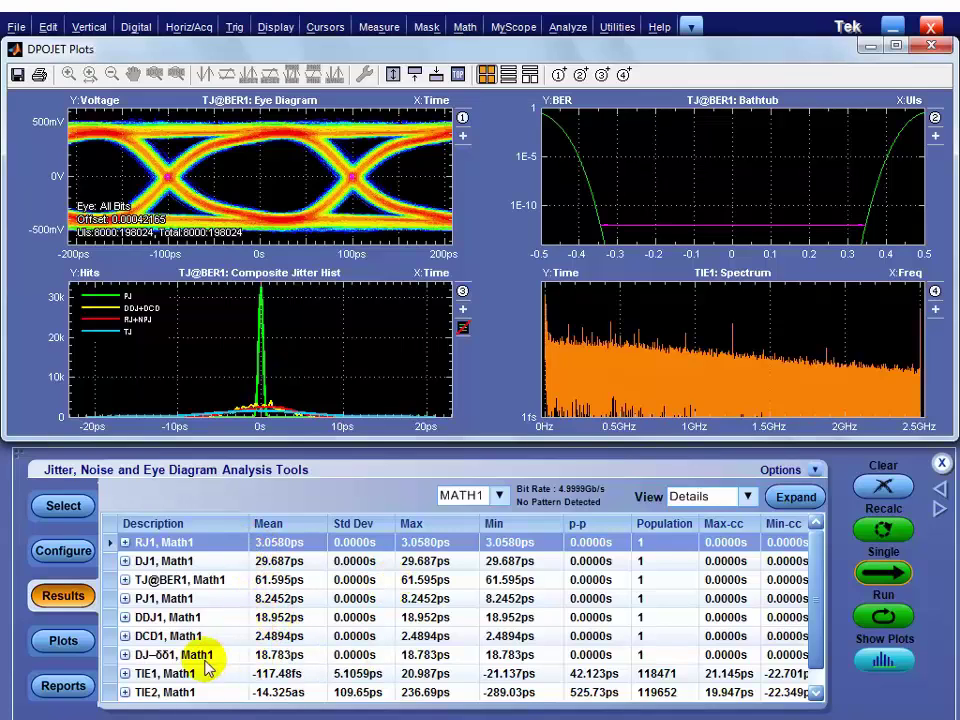
Add comments and save the test report as '151022_144847_jitter report', viewing it in Internet Explorer
click(78, 694)
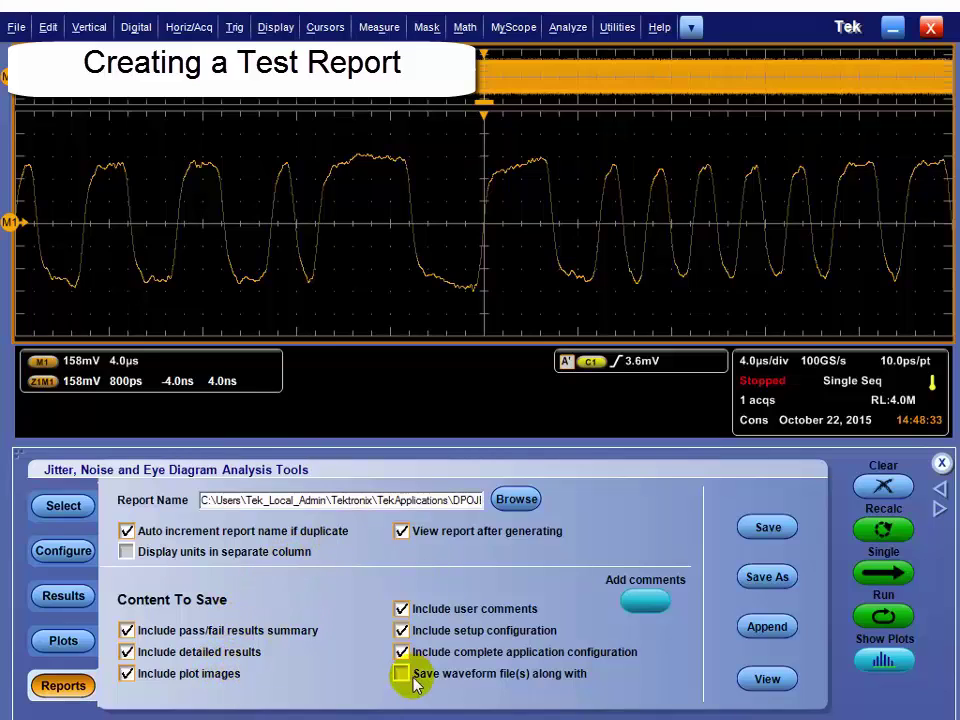
click(643, 606)
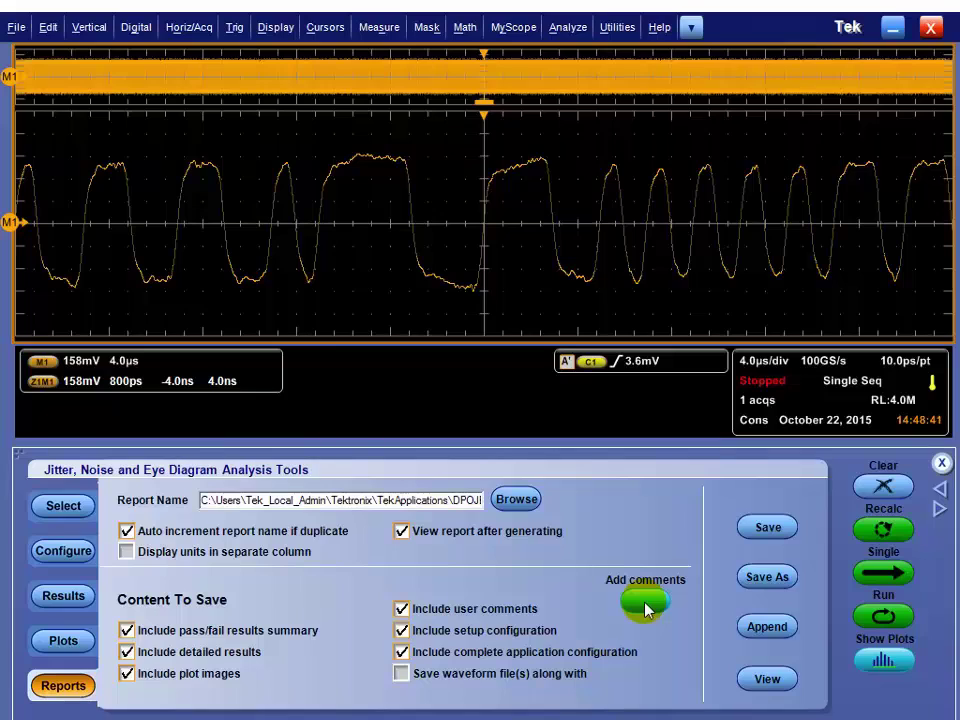
click(765, 525)
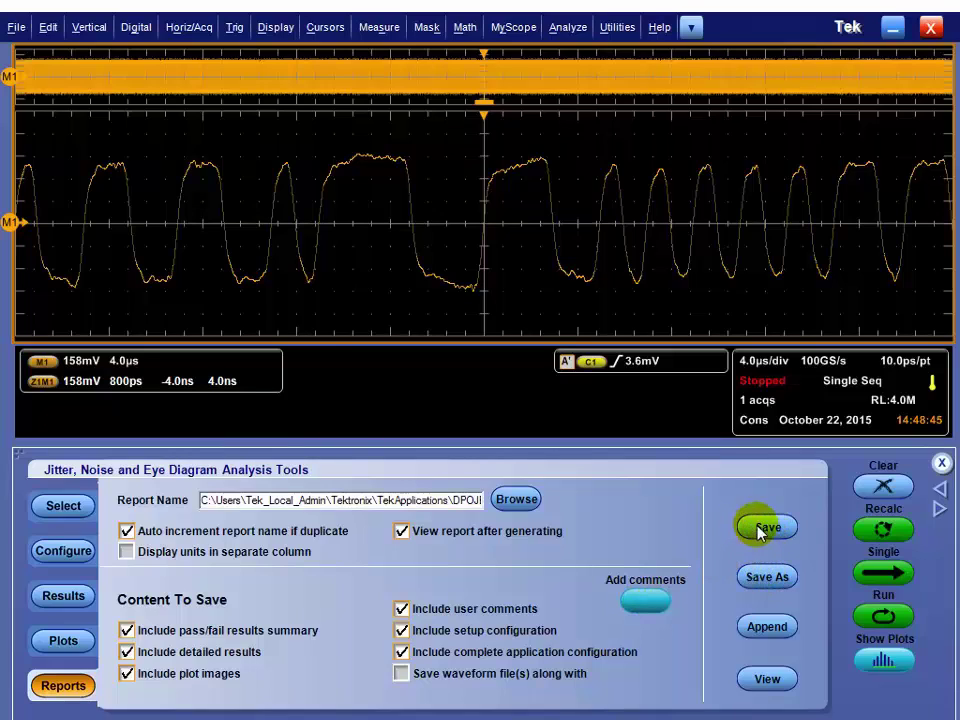
click(760, 530)
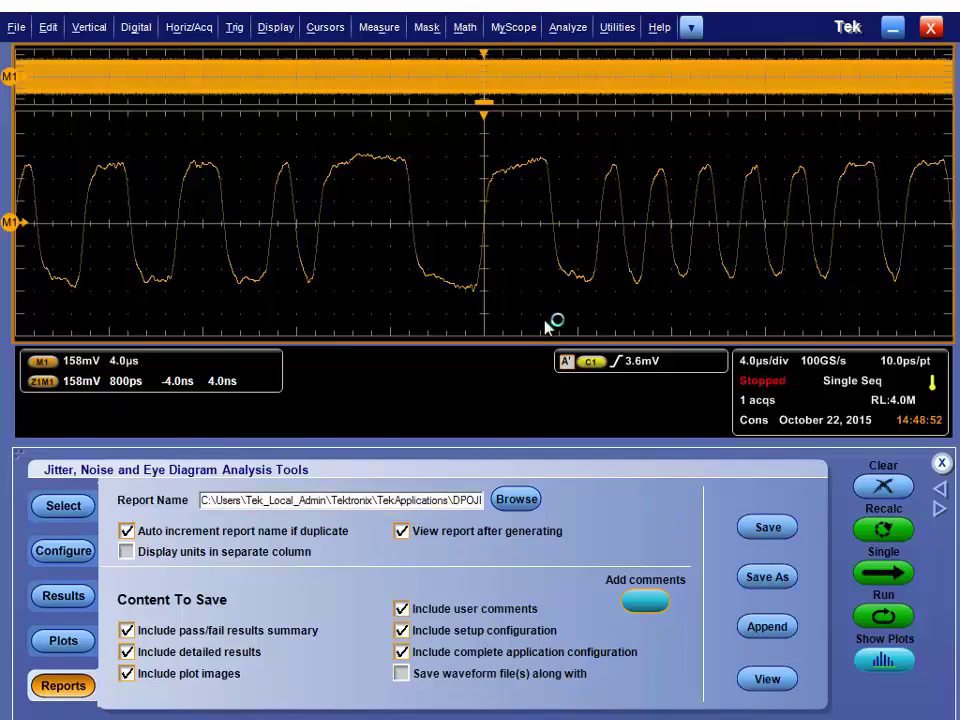
click(580, 543)
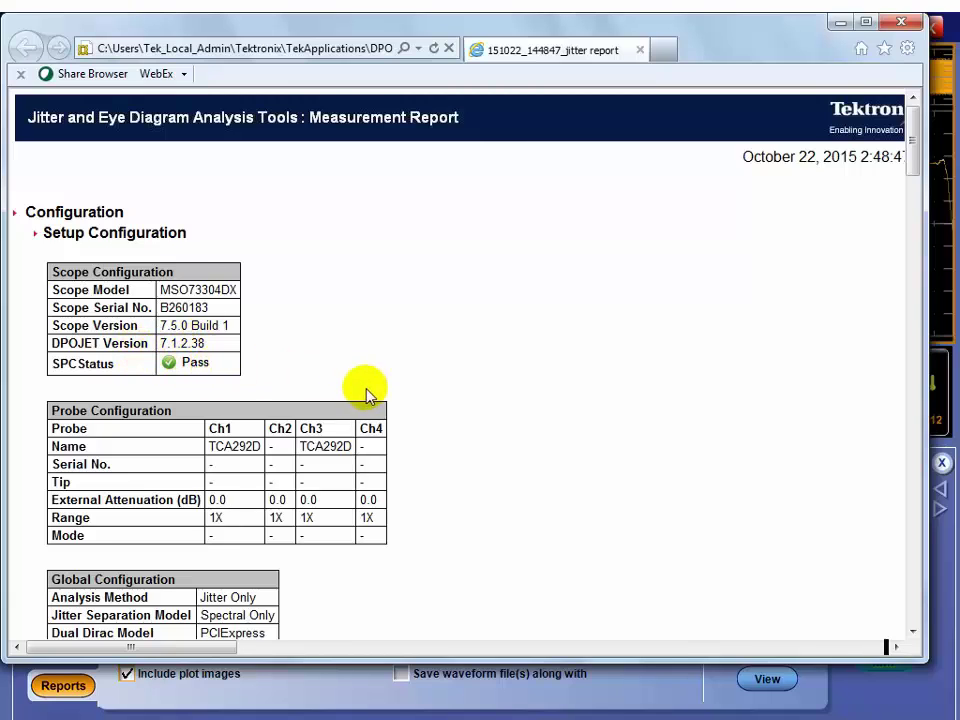
Scroll the report down to the Measurement Results table listing all nine measurements
scroll(369, 446, down, 6)
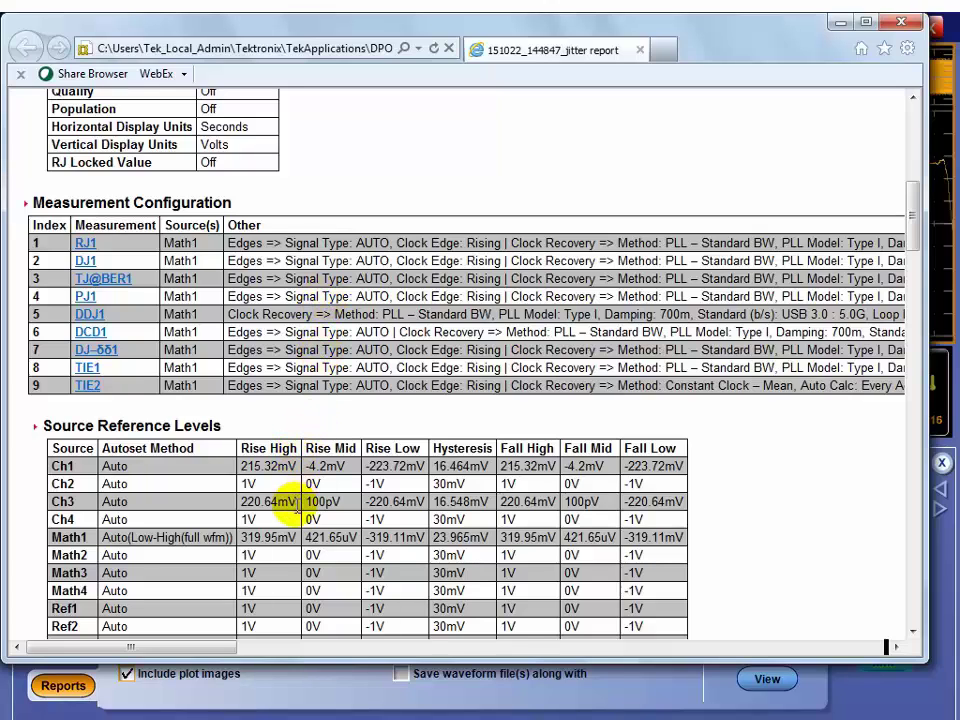
scroll(297, 512, down, 3)
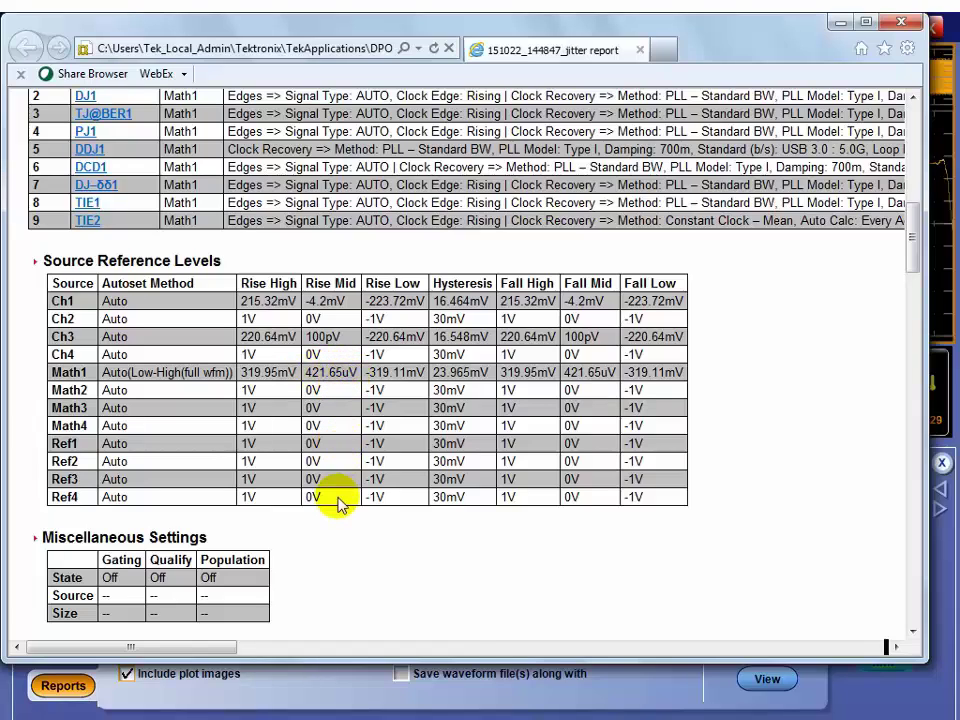
scroll(337, 502, down, 3)
scroll(337, 502, down, 9)
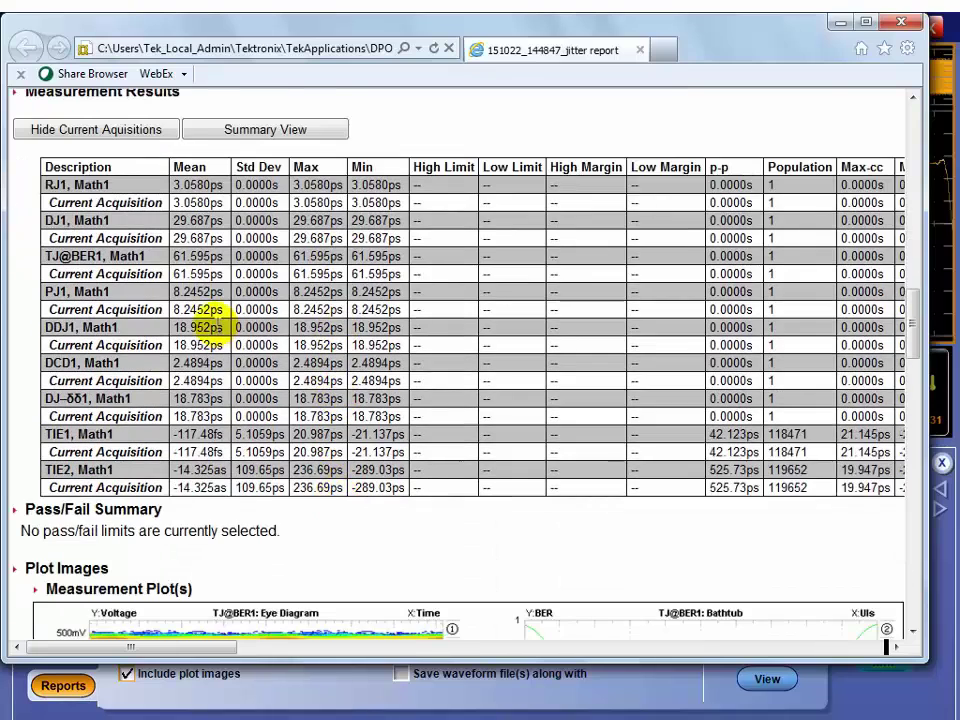
Hide the per-acquisition rows, then read past the four plots to the M1 waveform screenshot
click(118, 128)
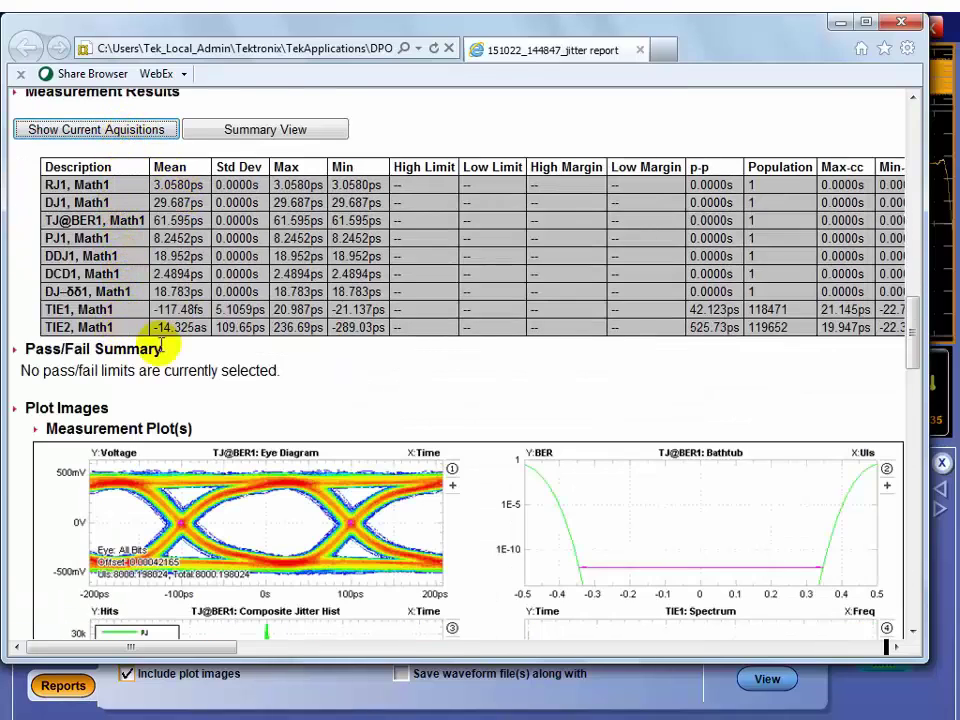
scroll(355, 521, down, 6)
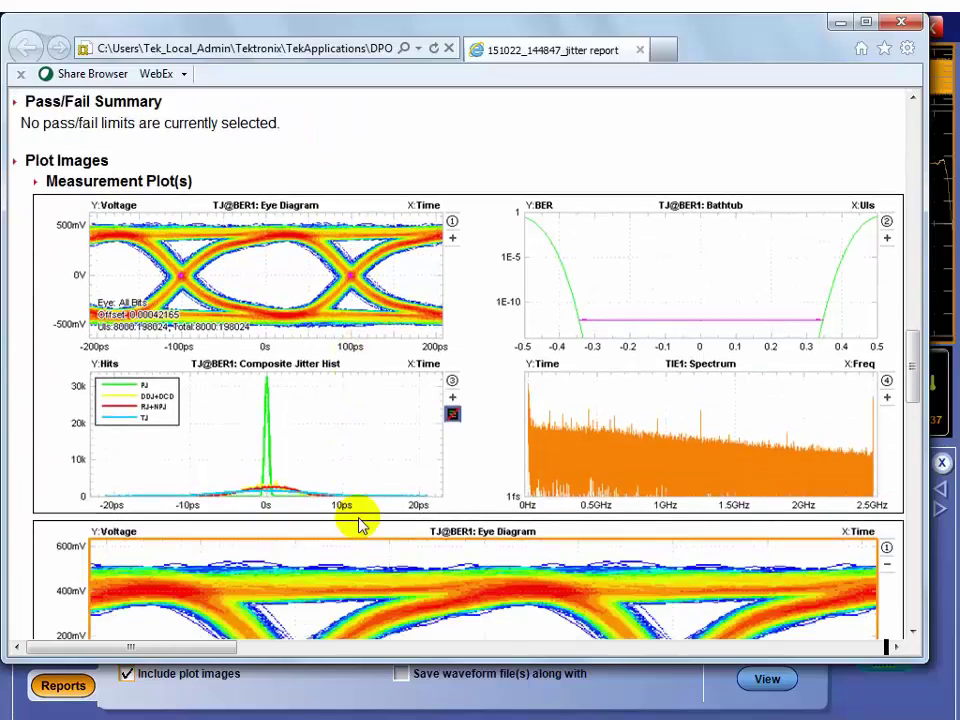
scroll(360, 525, down, 4)
scroll(360, 525, down, 10)
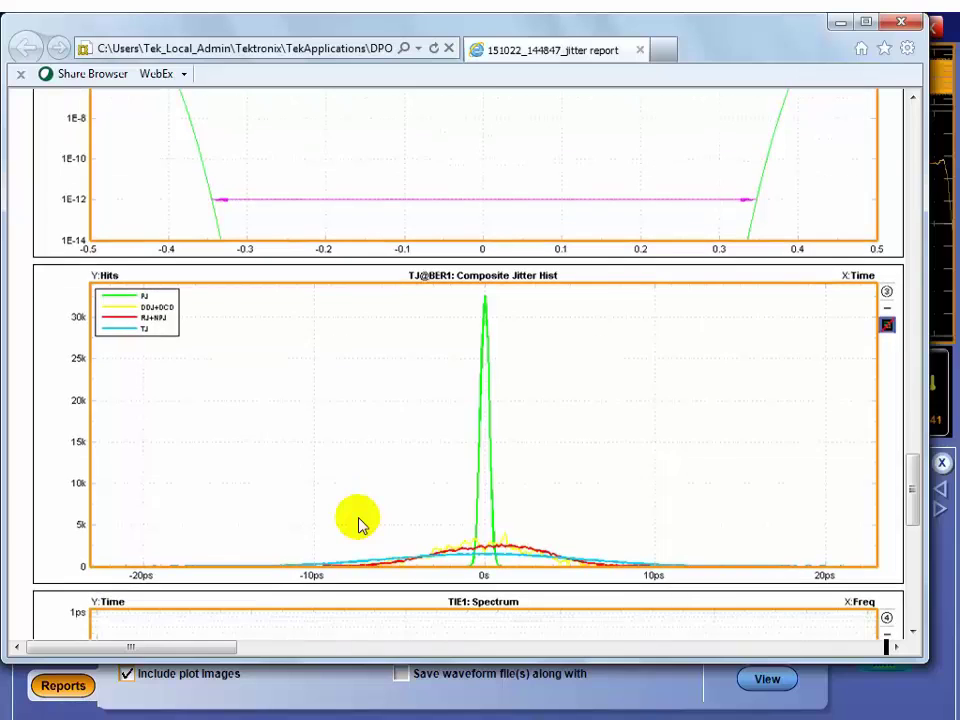
scroll(360, 522, down, 6)
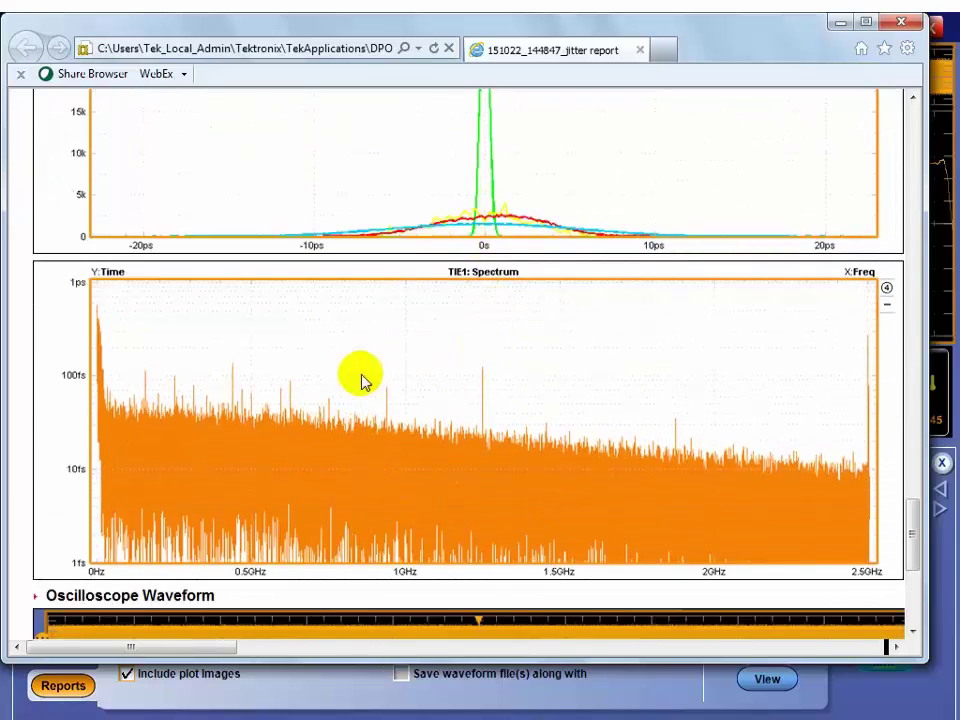
scroll(365, 483, down, 7)
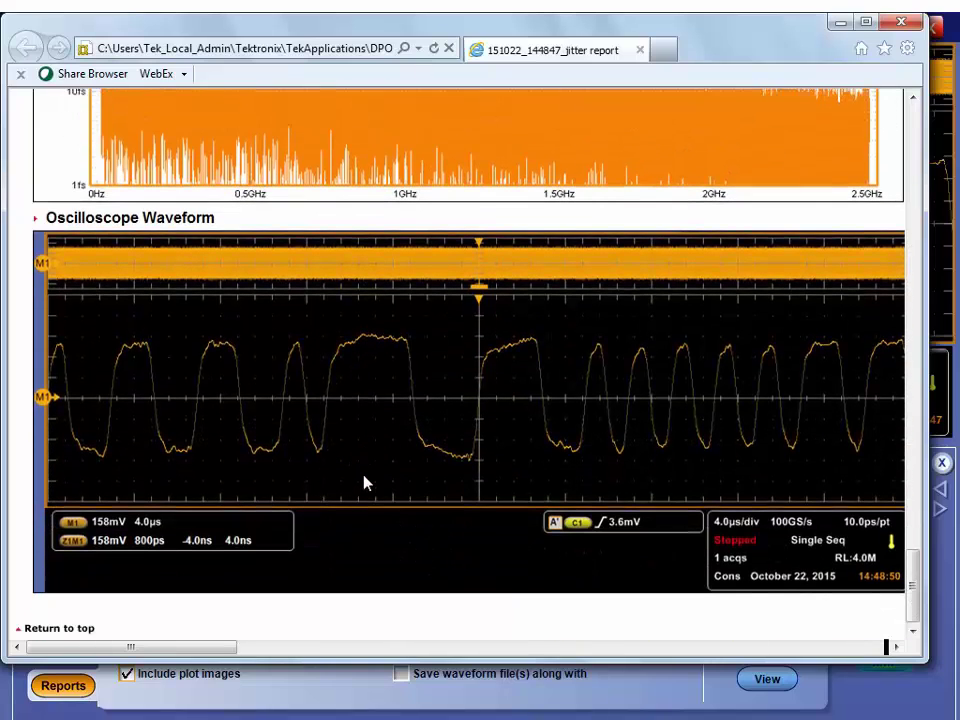